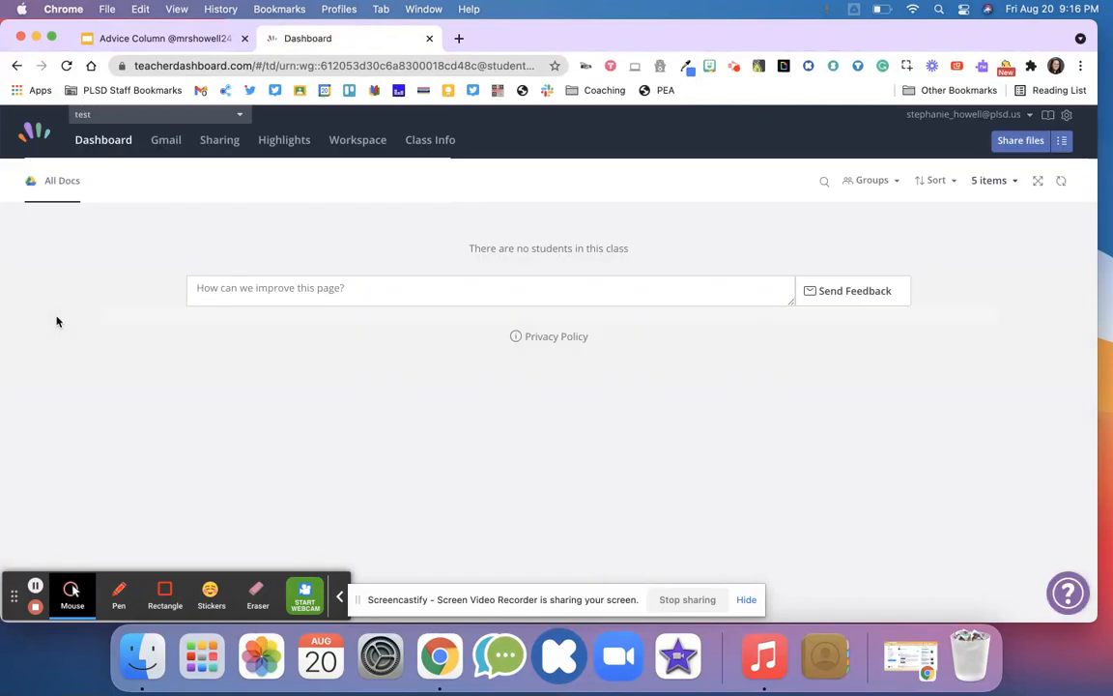
- Open Highlights for the test class and view the Current Screens and Browser Tabs pages
left_click(282, 142)
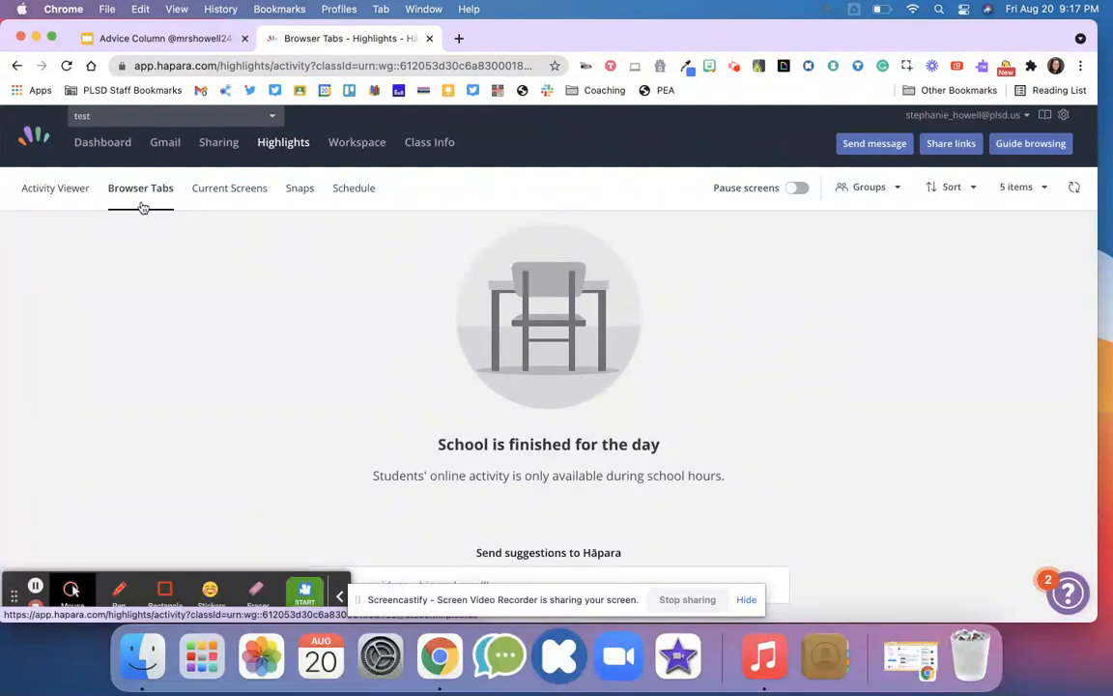
left_click(208, 194)
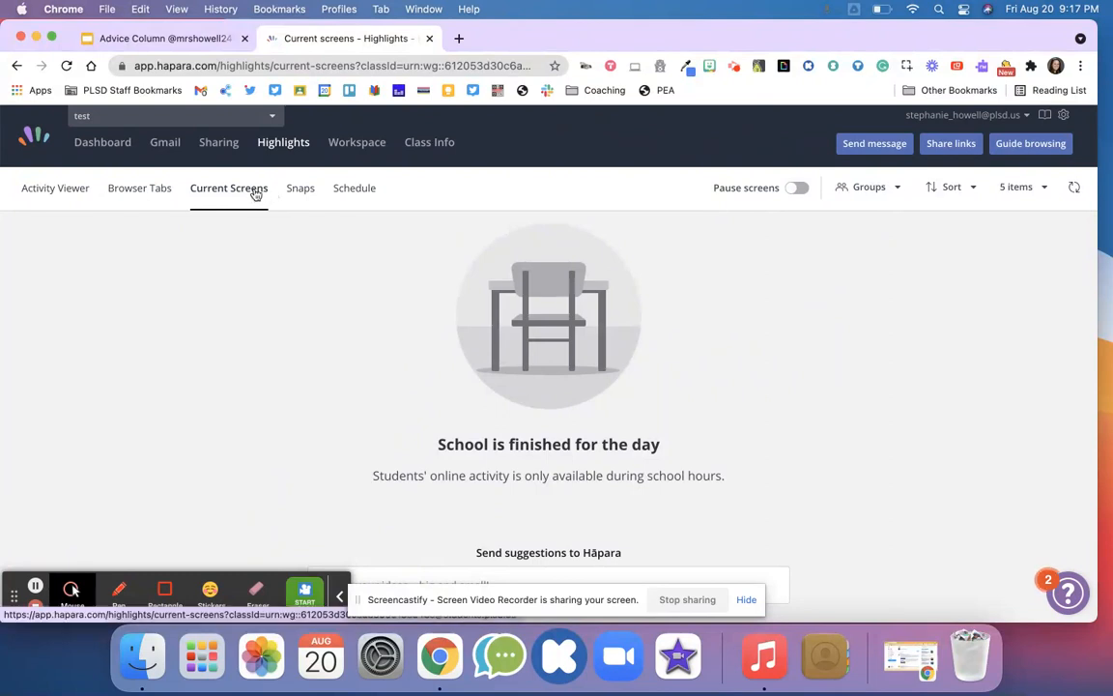
left_click(140, 189)
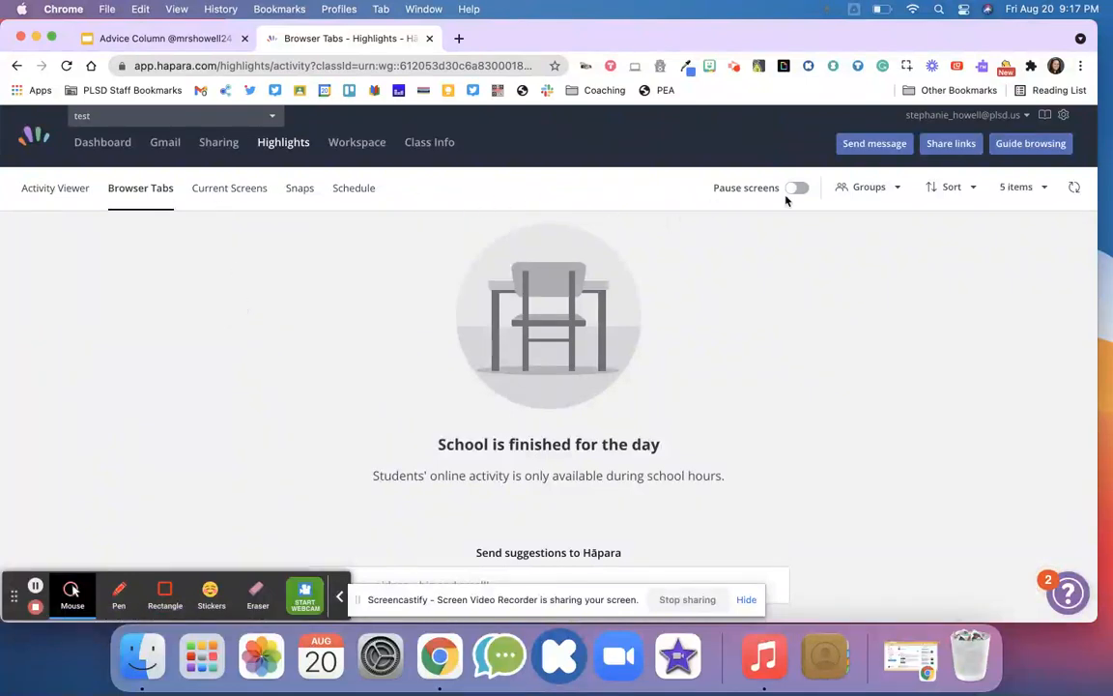
- Begin setting up a Focus Session that limits students to a few specific websites
left_click(1026, 145)
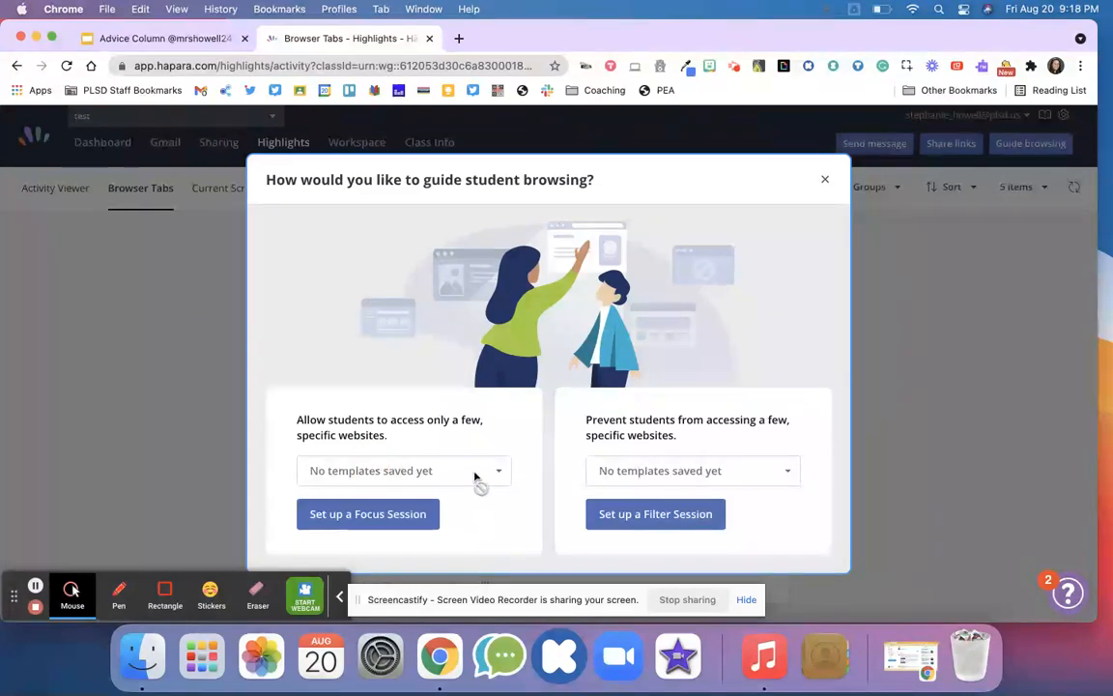
left_click(357, 520)
left_click(339, 319)
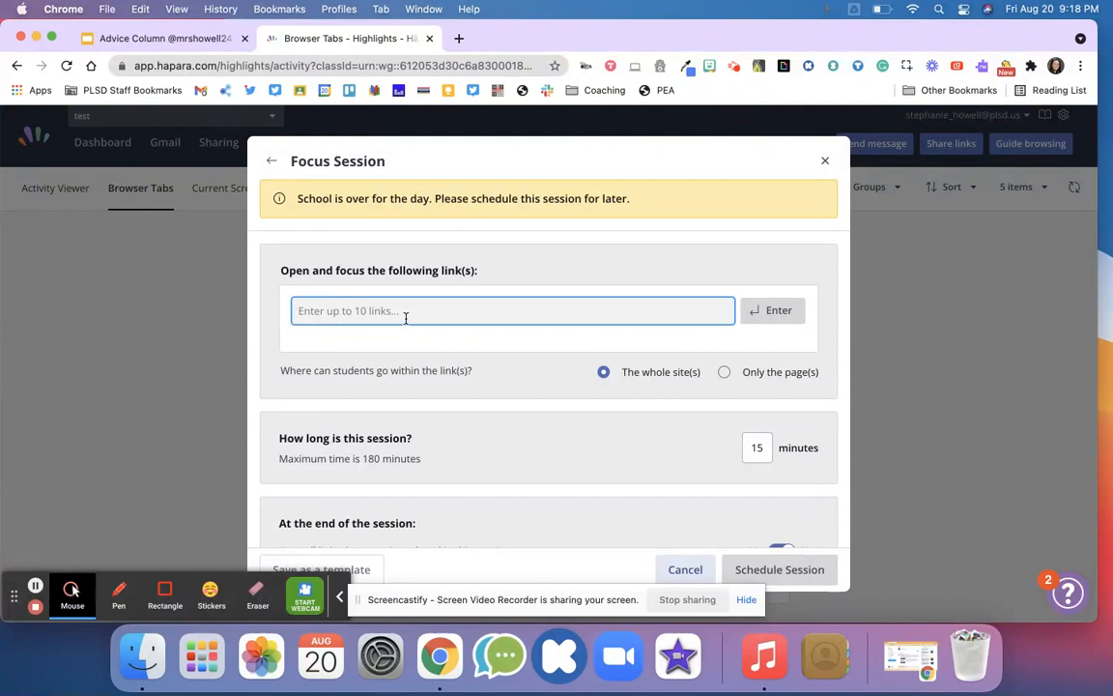
left_click(459, 38)
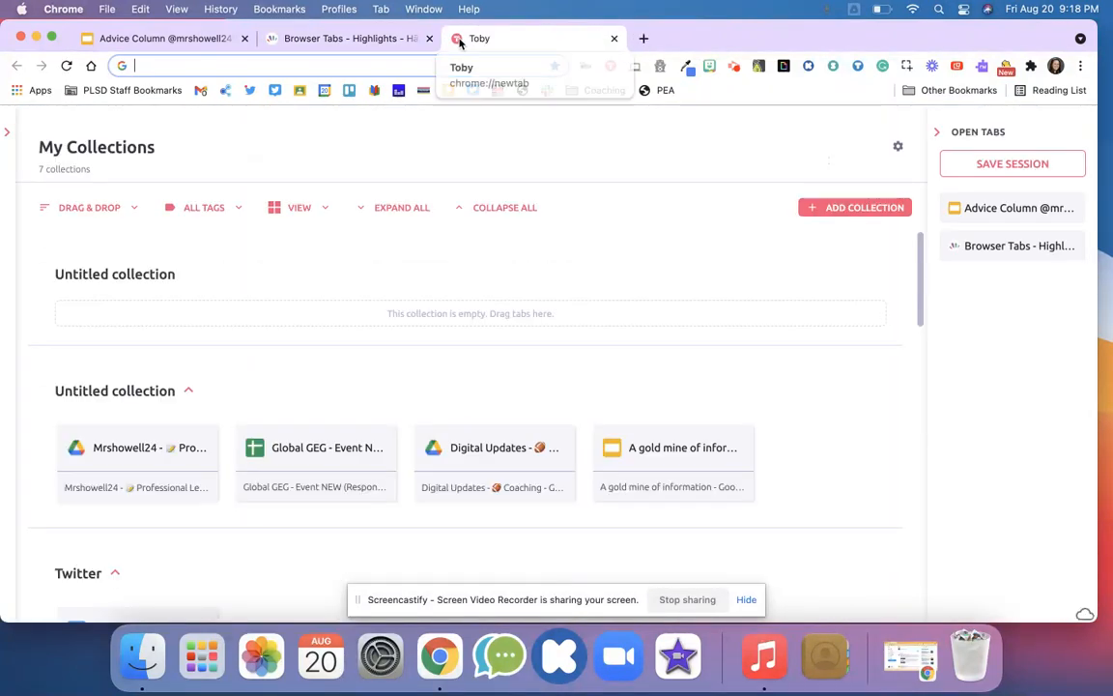
left_click(97, 90)
left_click(117, 141)
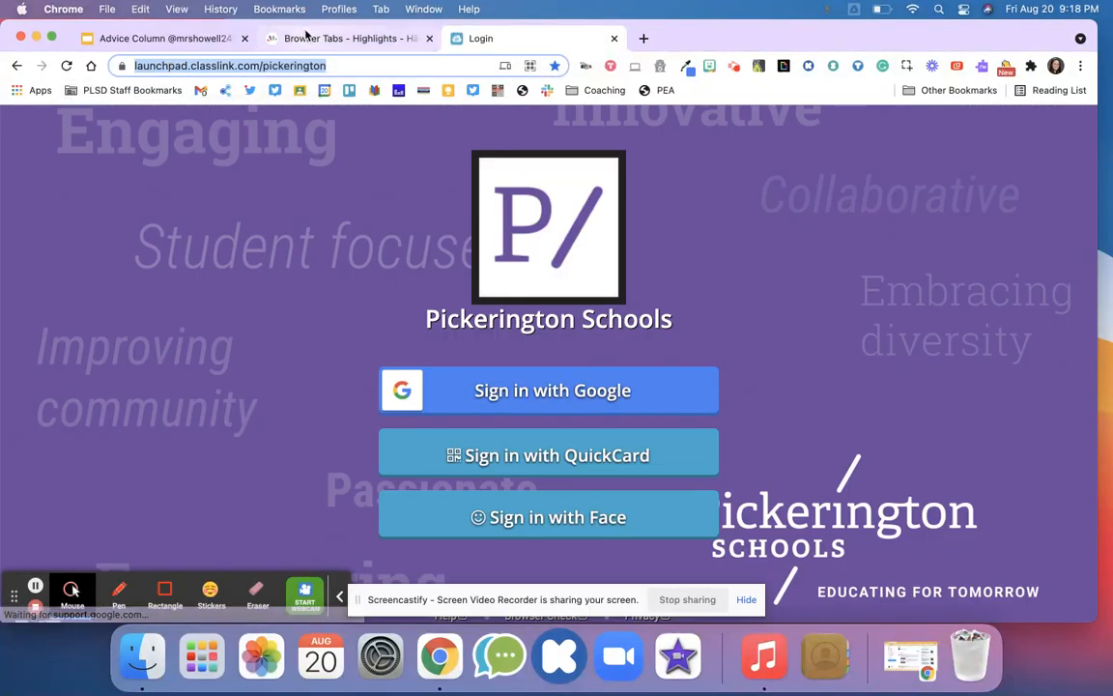
left_click(290, 38)
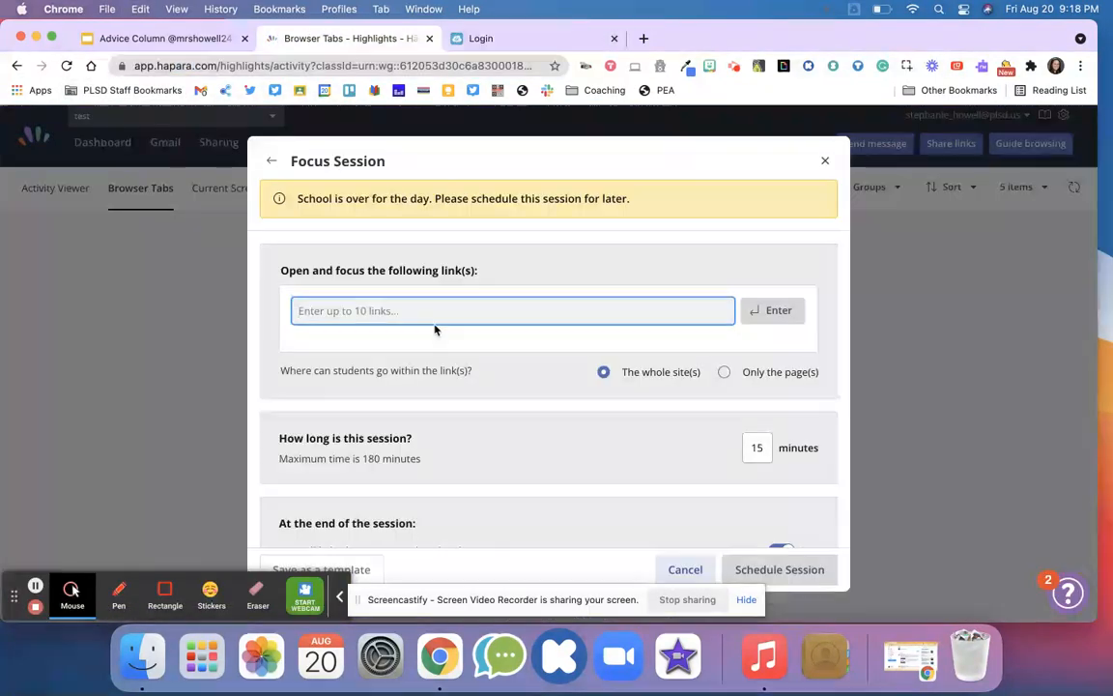
type("https://launchpad.classlink.com/pickerington")
left_click(754, 314)
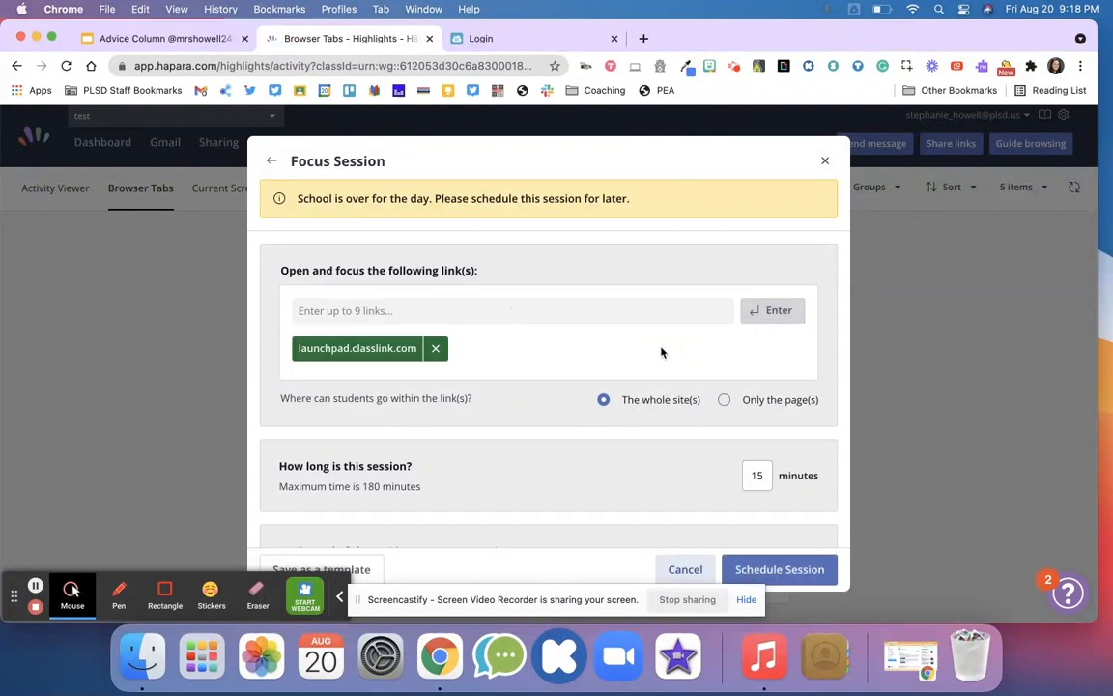
- Sign in to ClassLink with Google and open the BrainPop - G Suite app
left_click(479, 39)
left_click(509, 391)
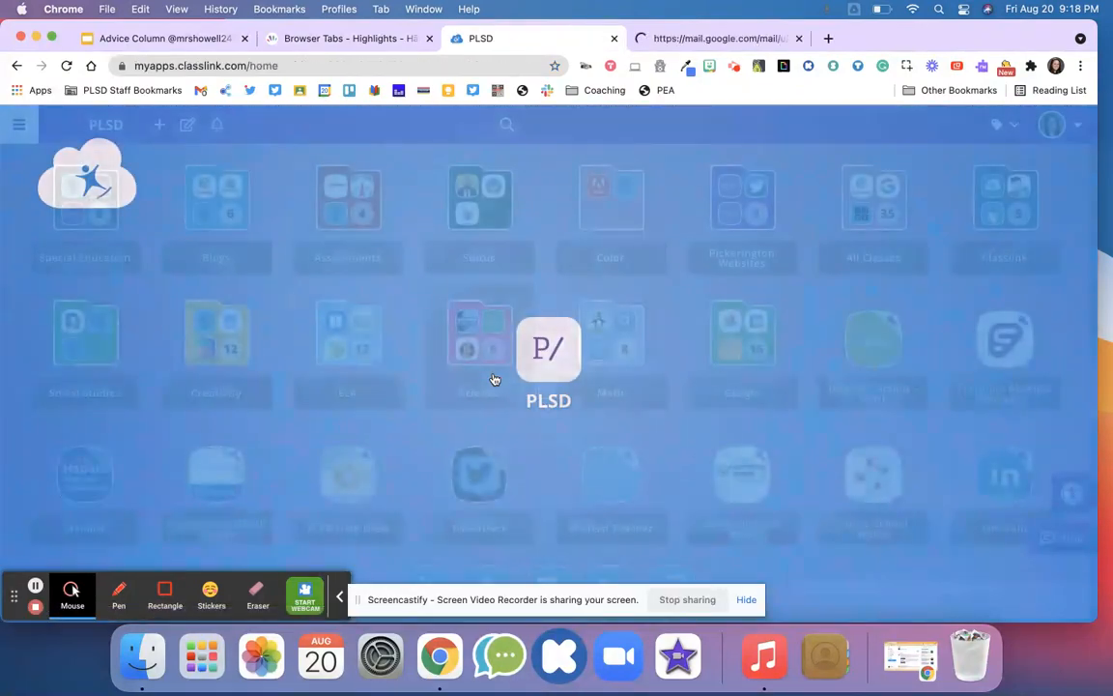
scroll(483, 387, "down", 10)
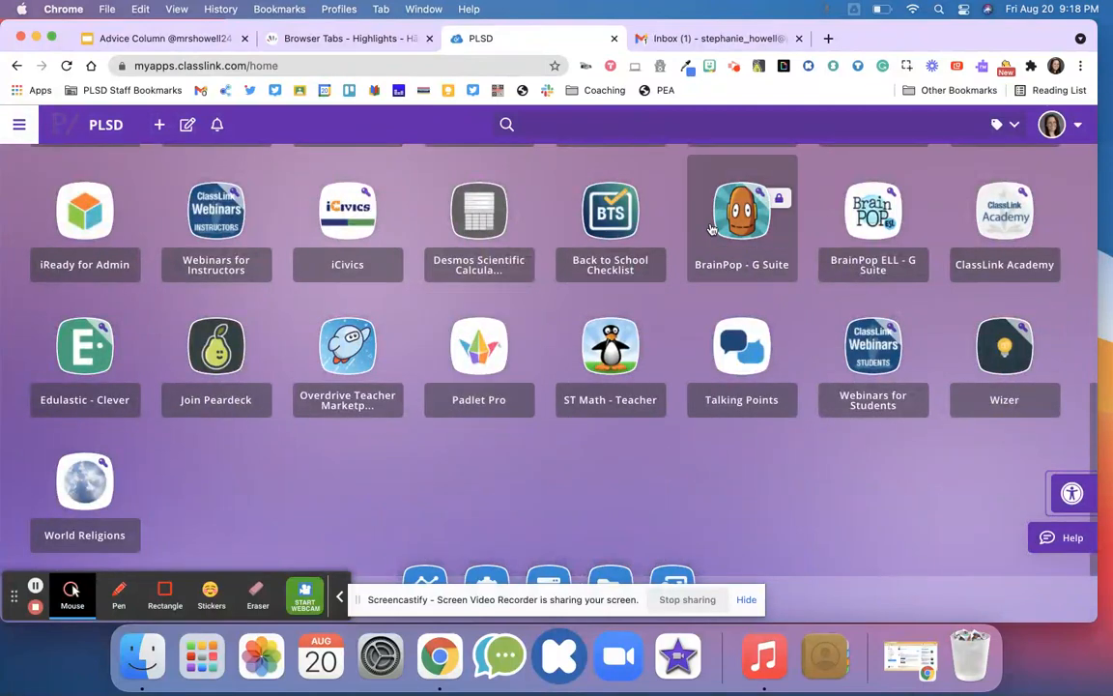
left_click(741, 213)
left_click(413, 68)
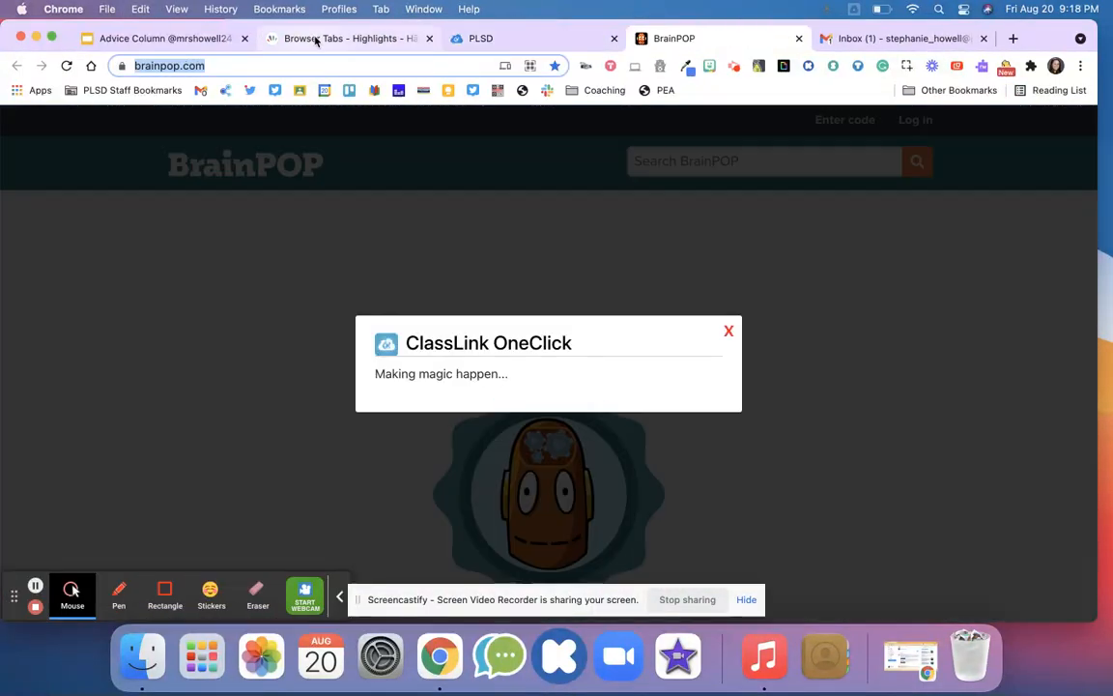
left_click(319, 39)
left_click(433, 310)
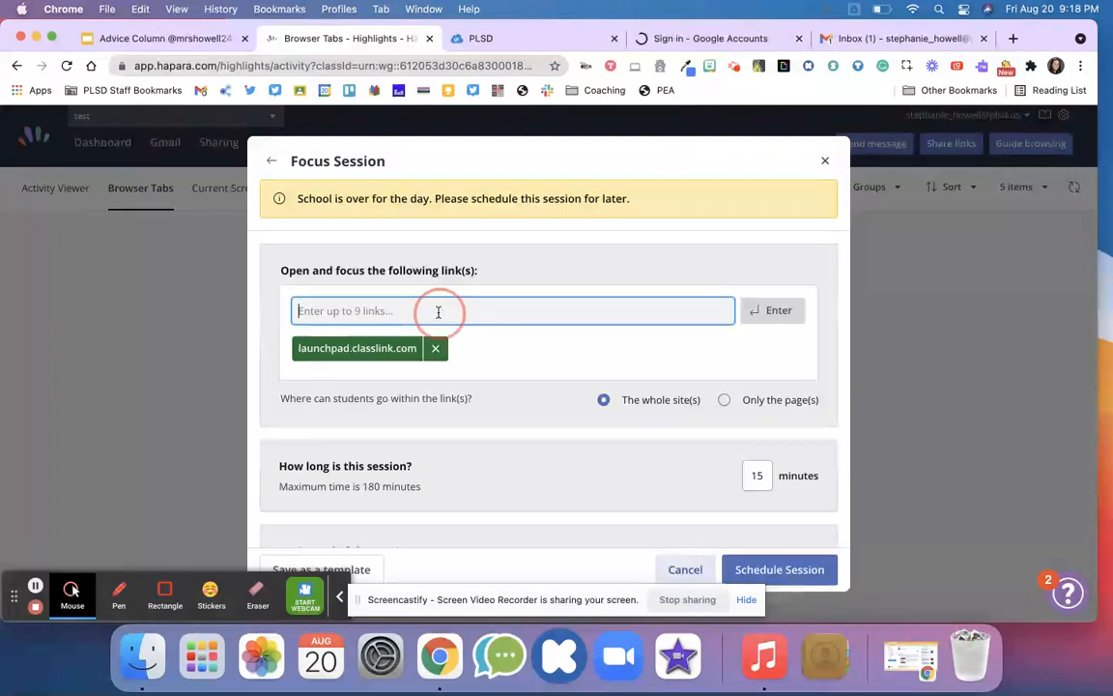
type("https://www.brainpop.com/")
left_click(766, 313)
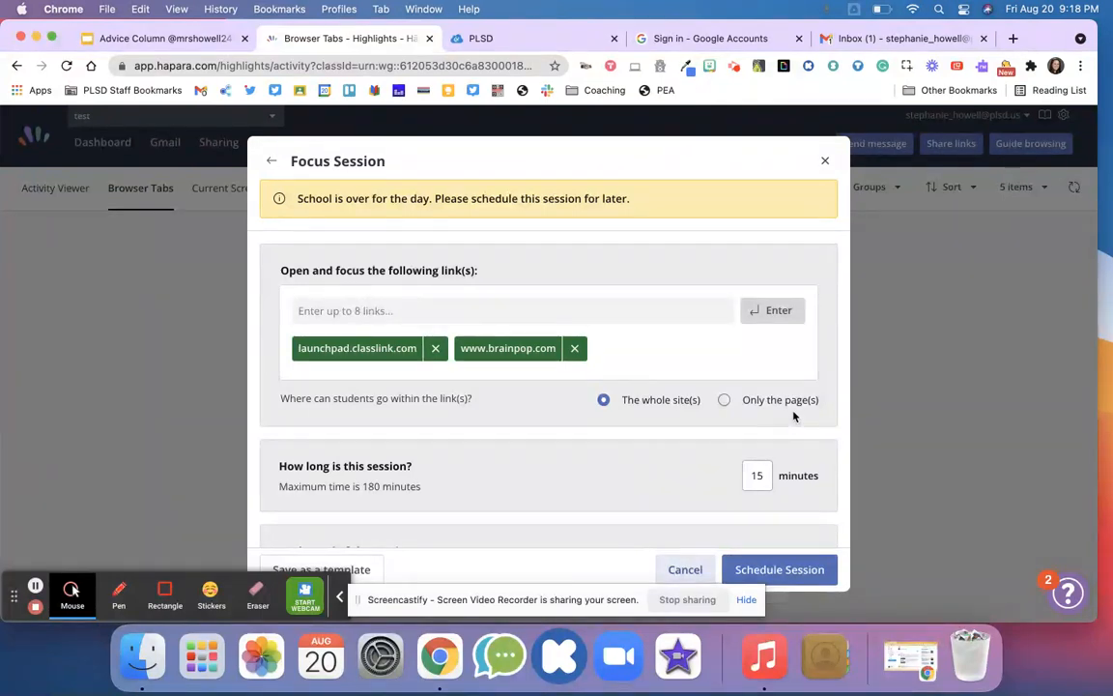
- Examine the Focus Session's duration choices, end-of-session settings, audience options, and scheduling date and time pickers
scroll(666, 422, "down", 2)
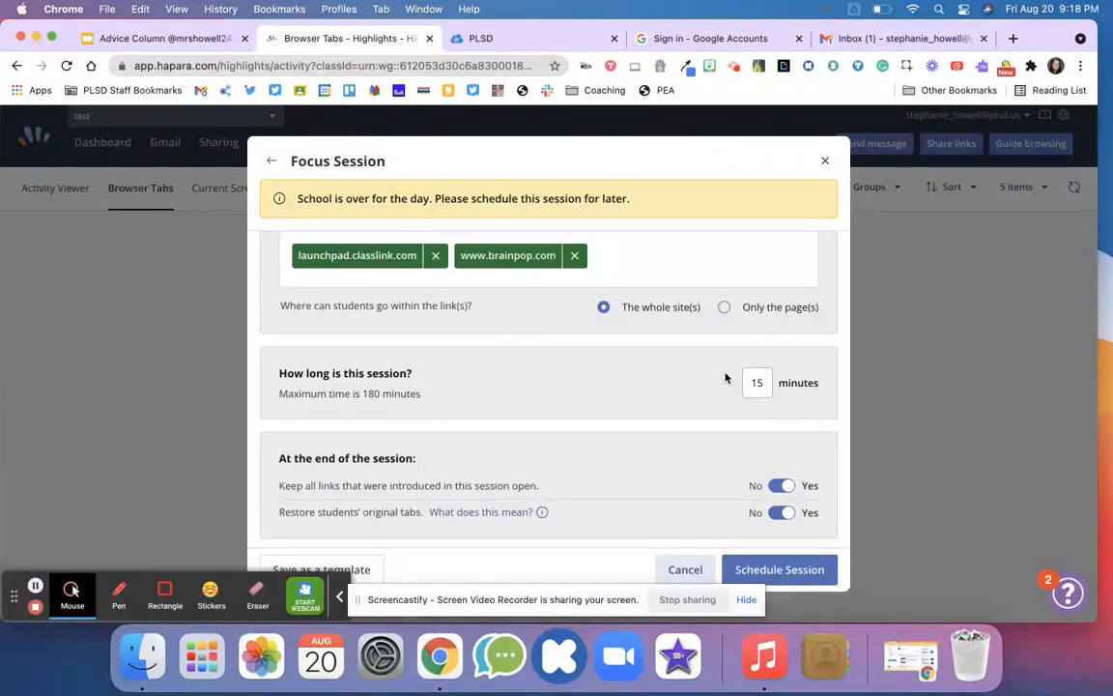
left_click(756, 382)
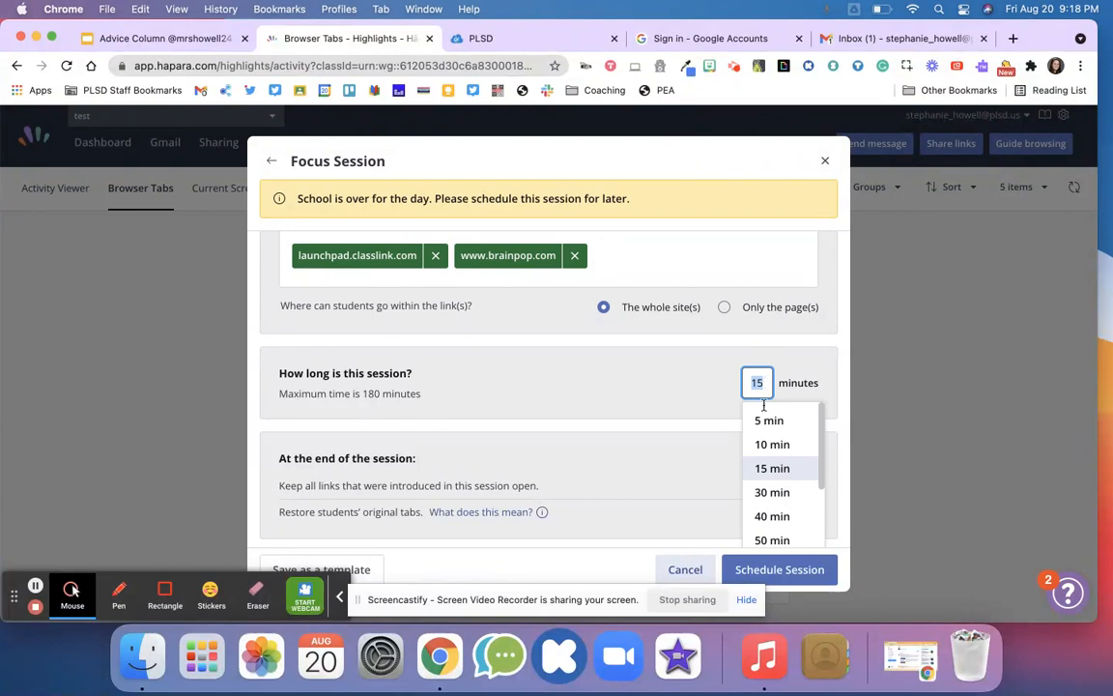
scroll(797, 517, "down", 3)
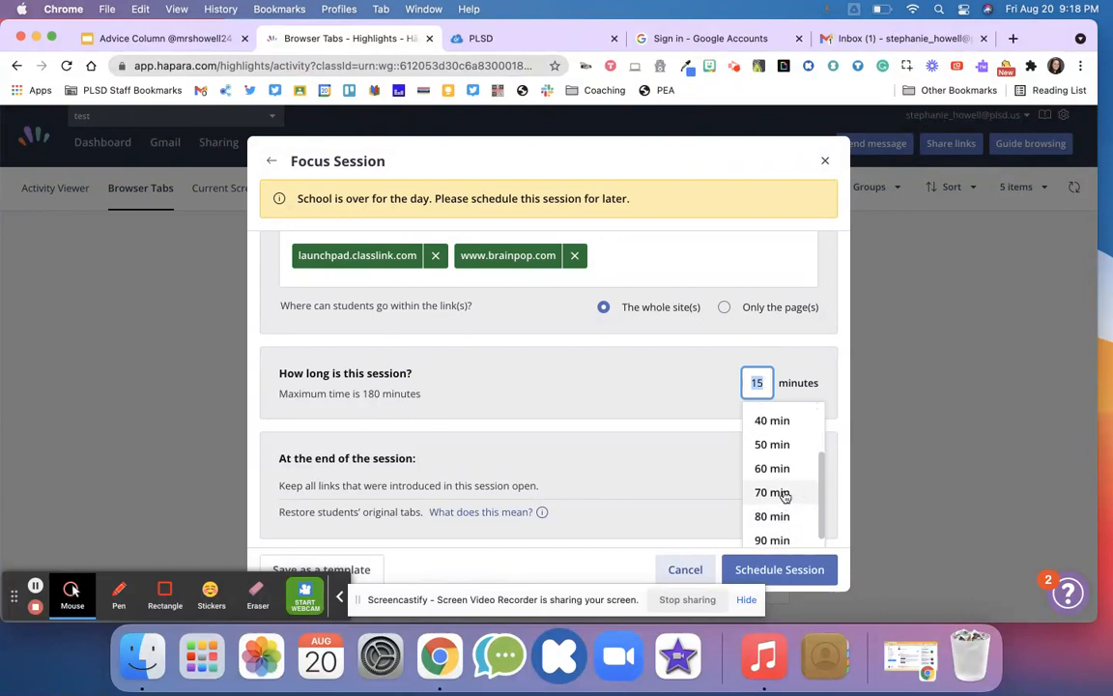
left_click(640, 421)
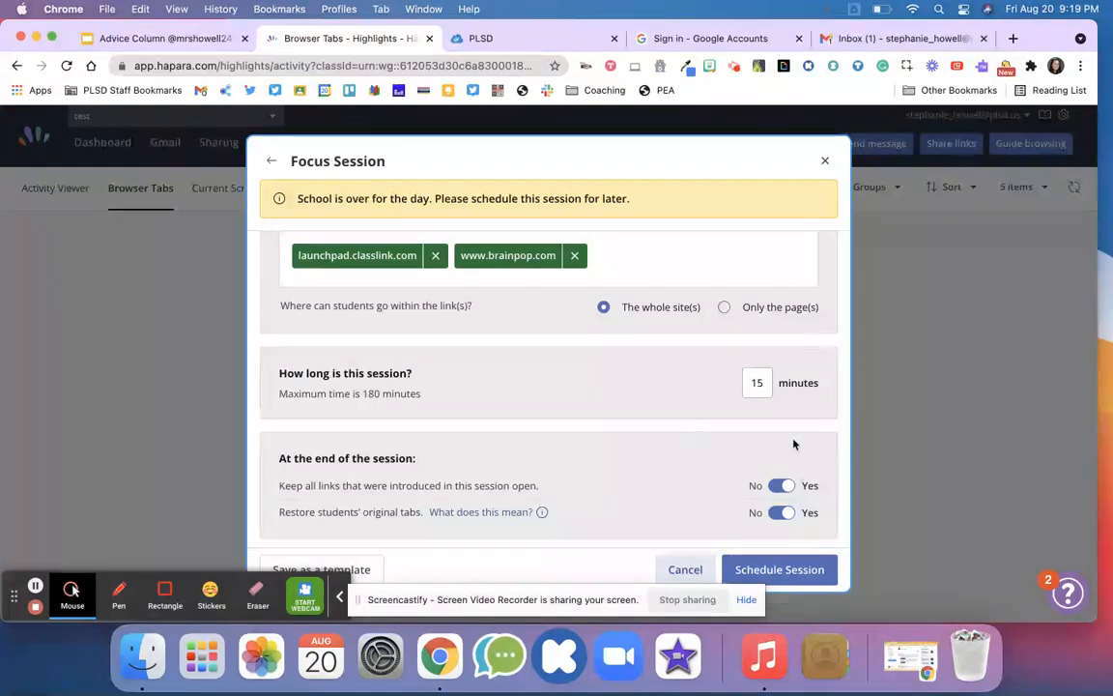
scroll(696, 417, "down", 2)
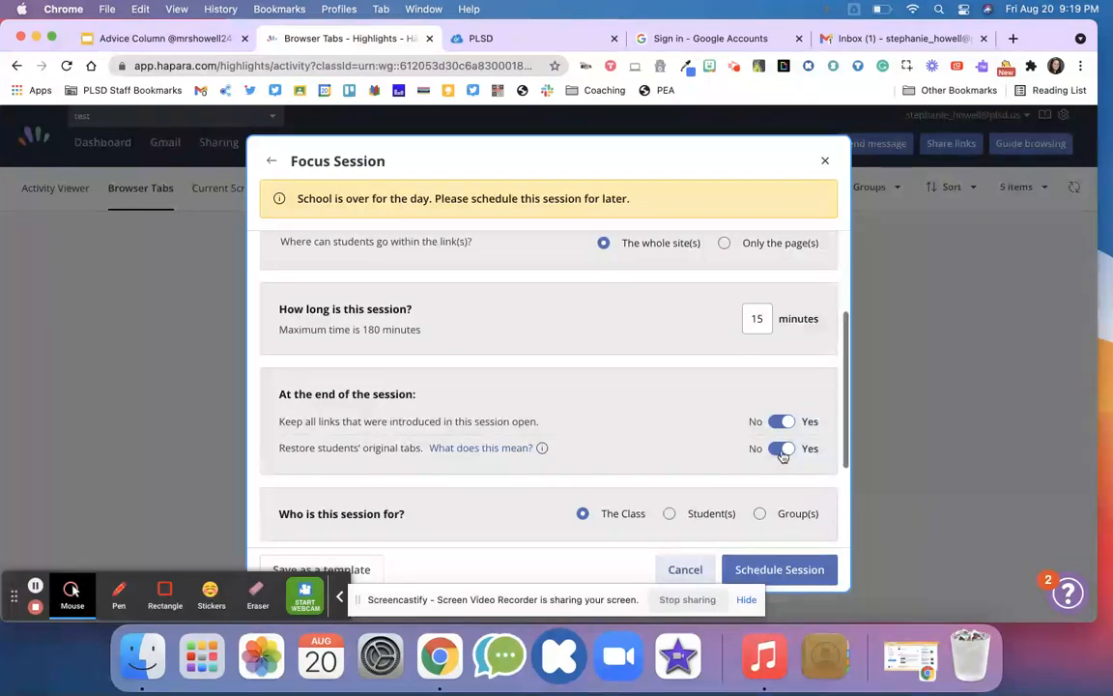
scroll(530, 514, "down", 3)
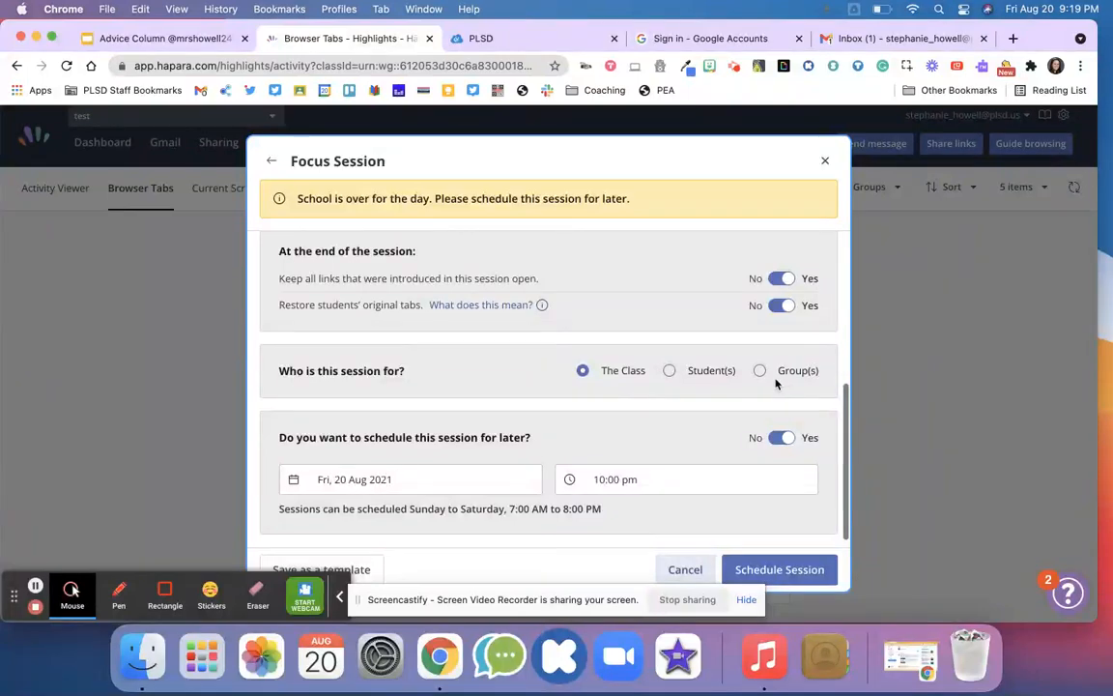
scroll(394, 498, "down", 1)
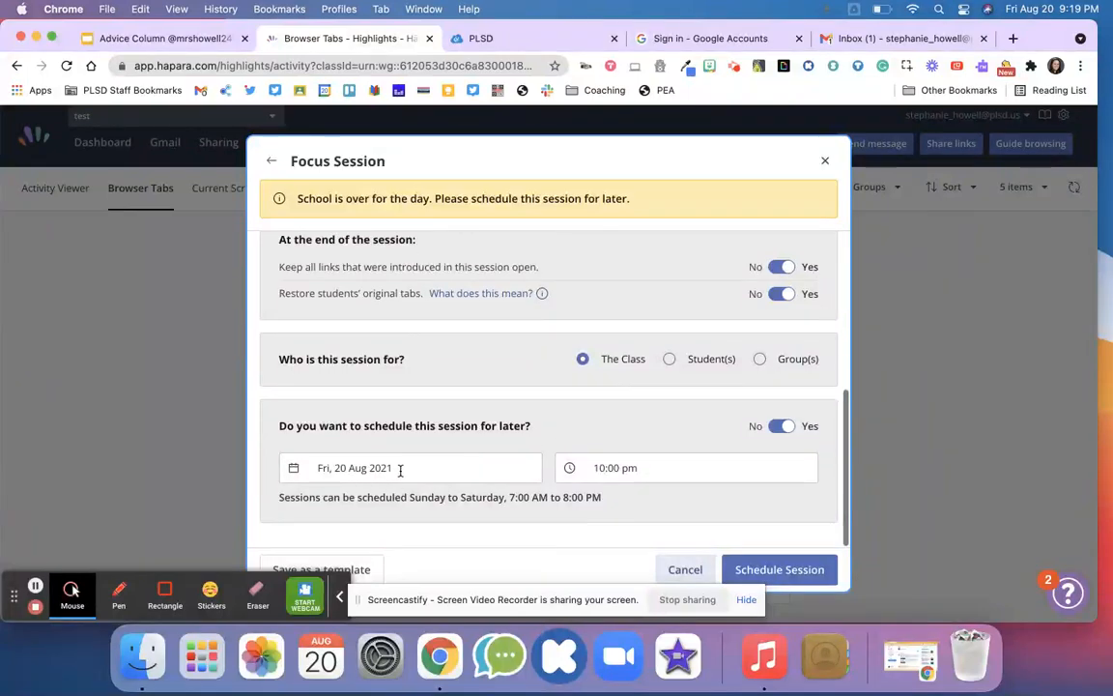
left_click(400, 468)
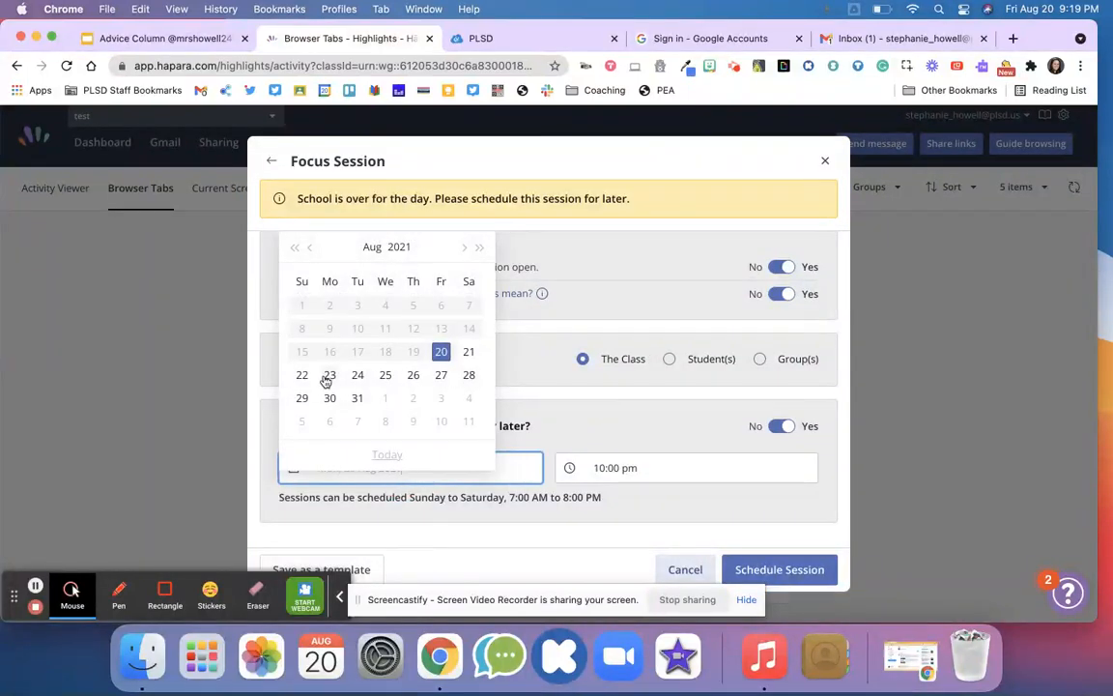
left_click(626, 440)
left_click(614, 468)
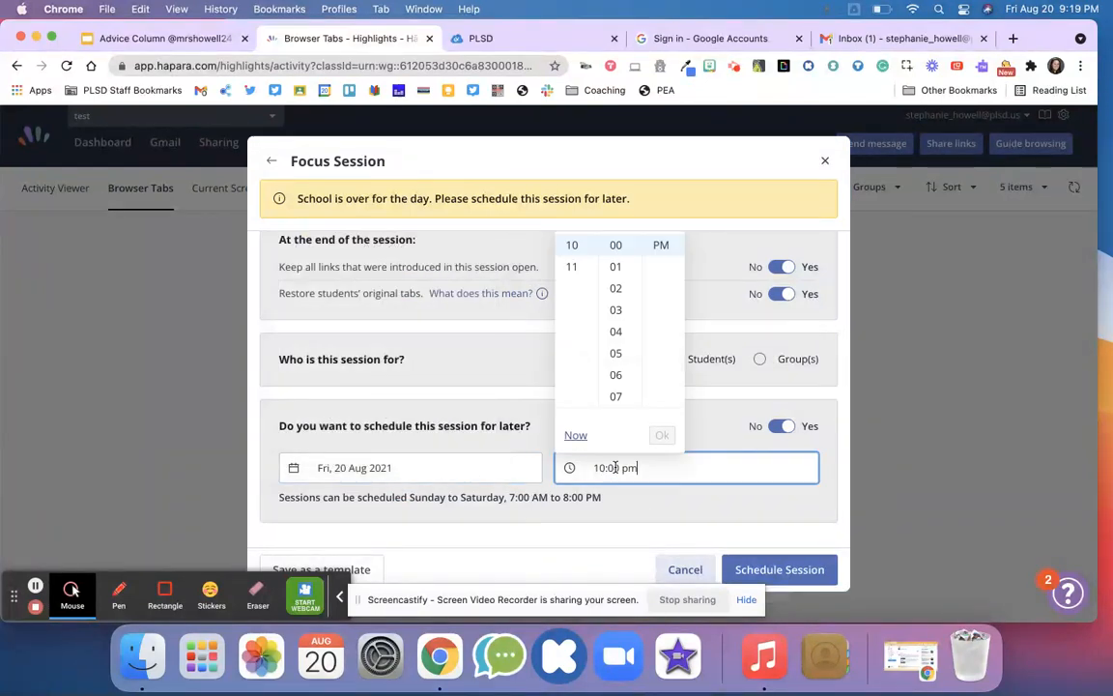
left_click(378, 398)
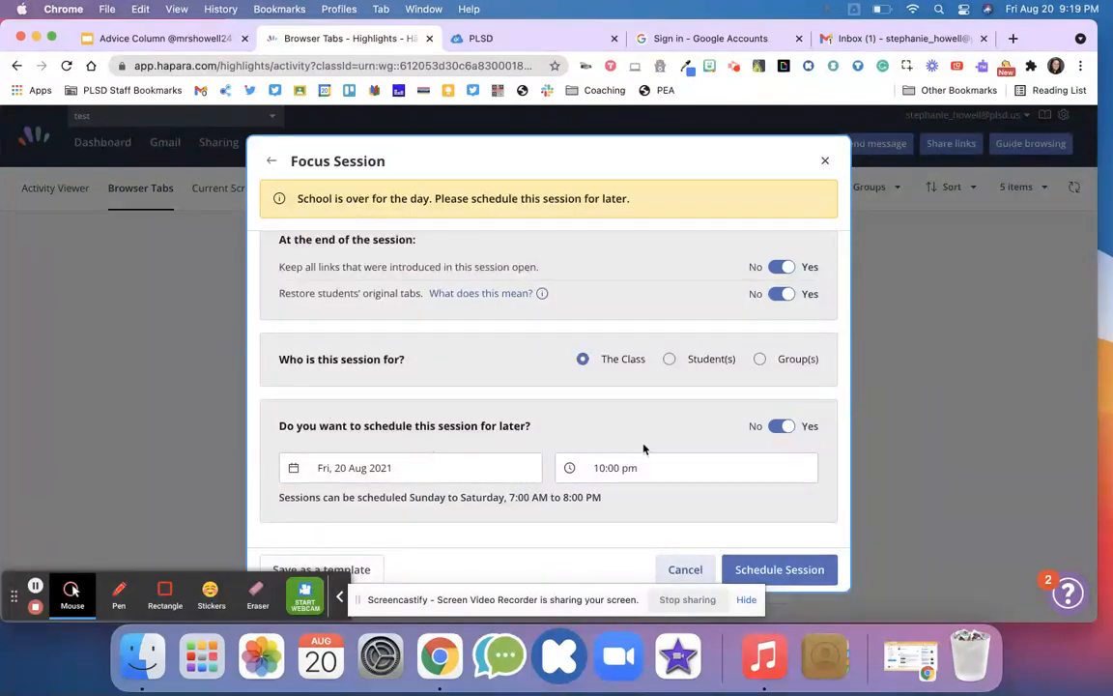
- Turn off scheduling for the Focus Session and save it as a template titled BrainPOP
left_click(781, 426)
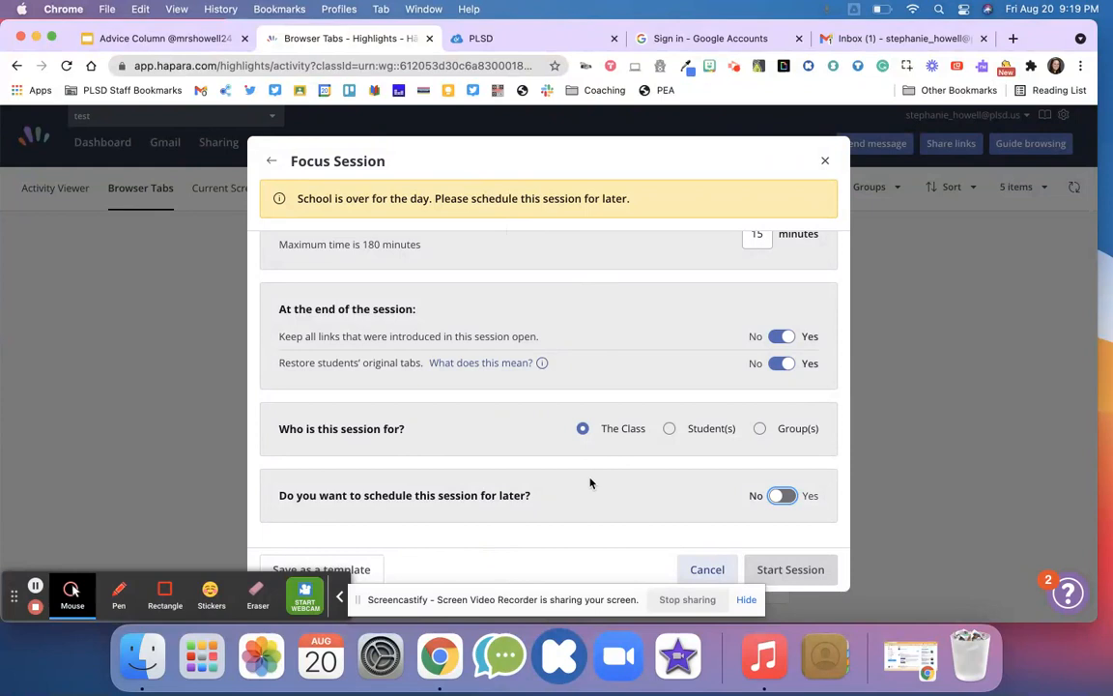
left_click(337, 599)
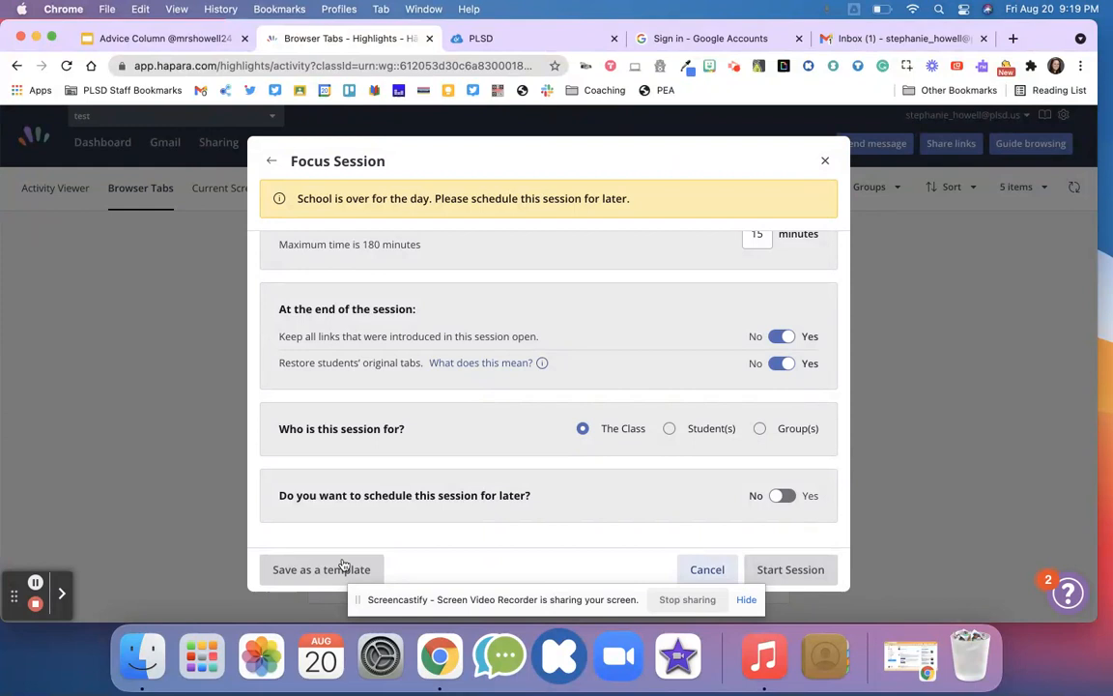
left_click(343, 565)
left_click(337, 526)
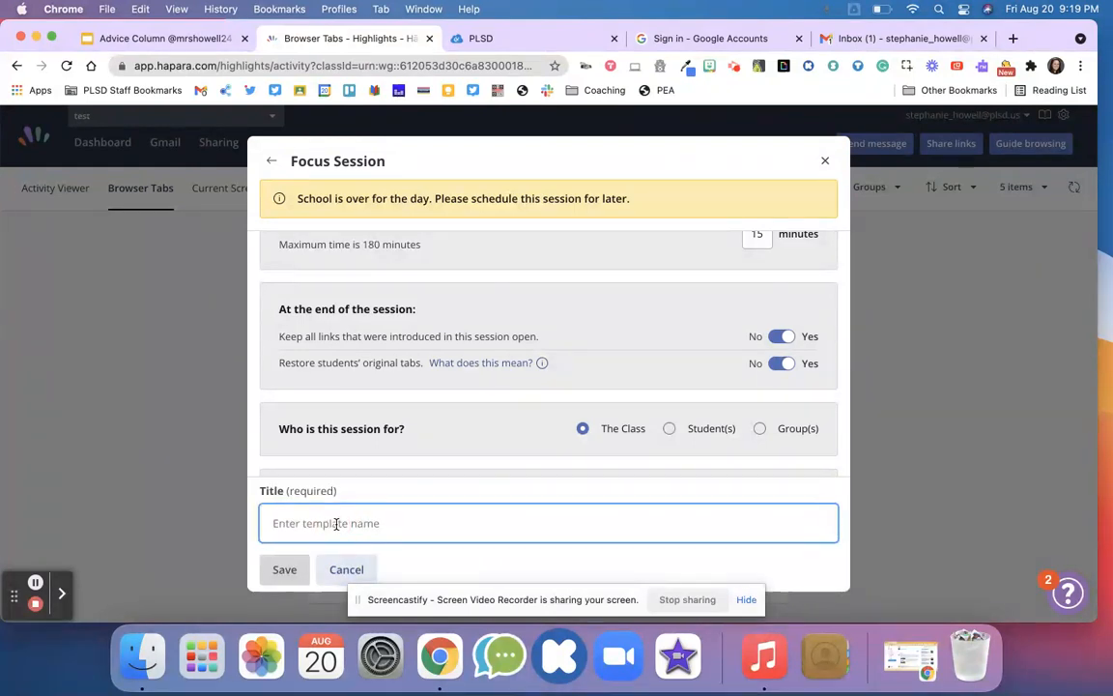
type("BrainPOP")
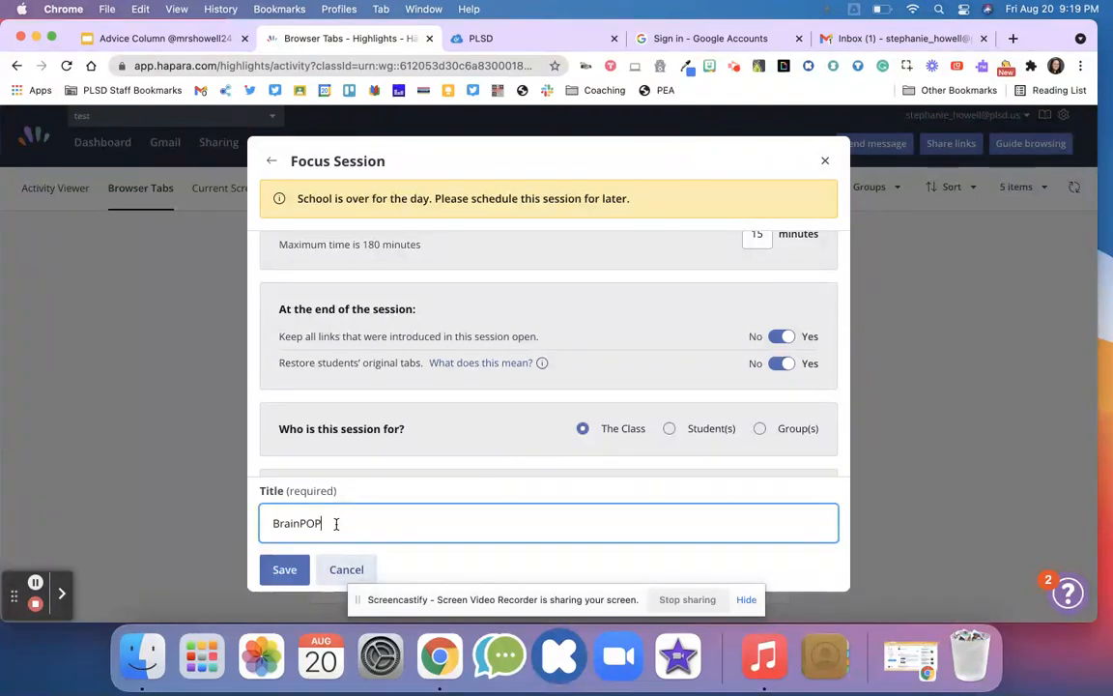
left_click(288, 568)
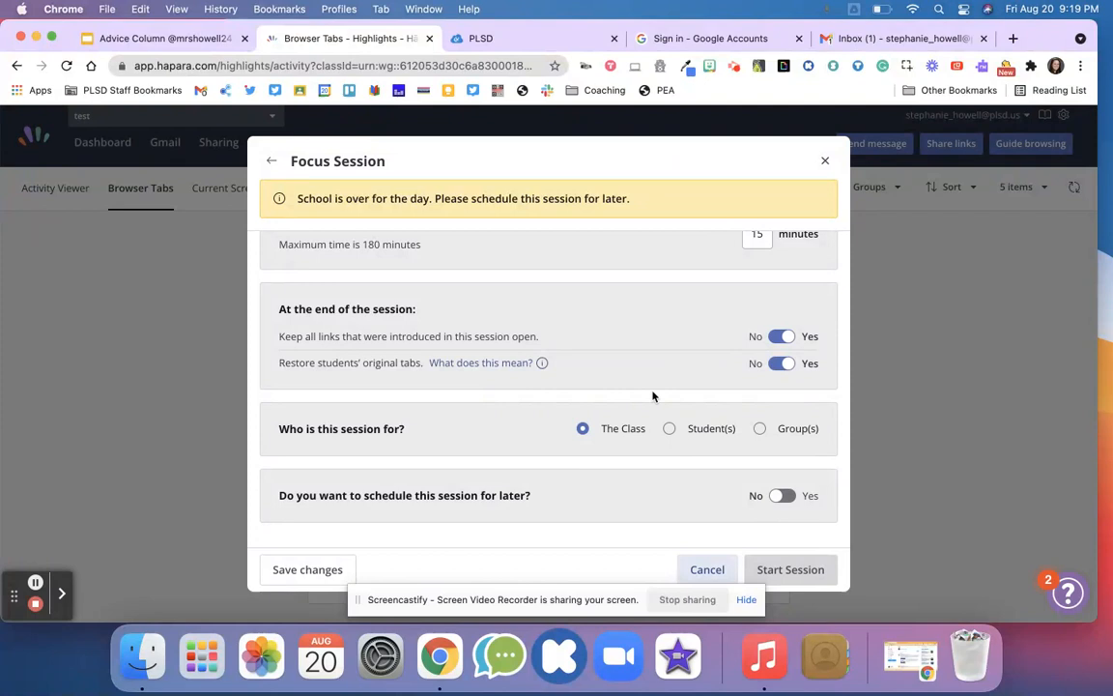
- Turn scheduling back on and set the session date to Mon, 23 Aug 2021
left_click(781, 494)
scroll(506, 531, "down", 2)
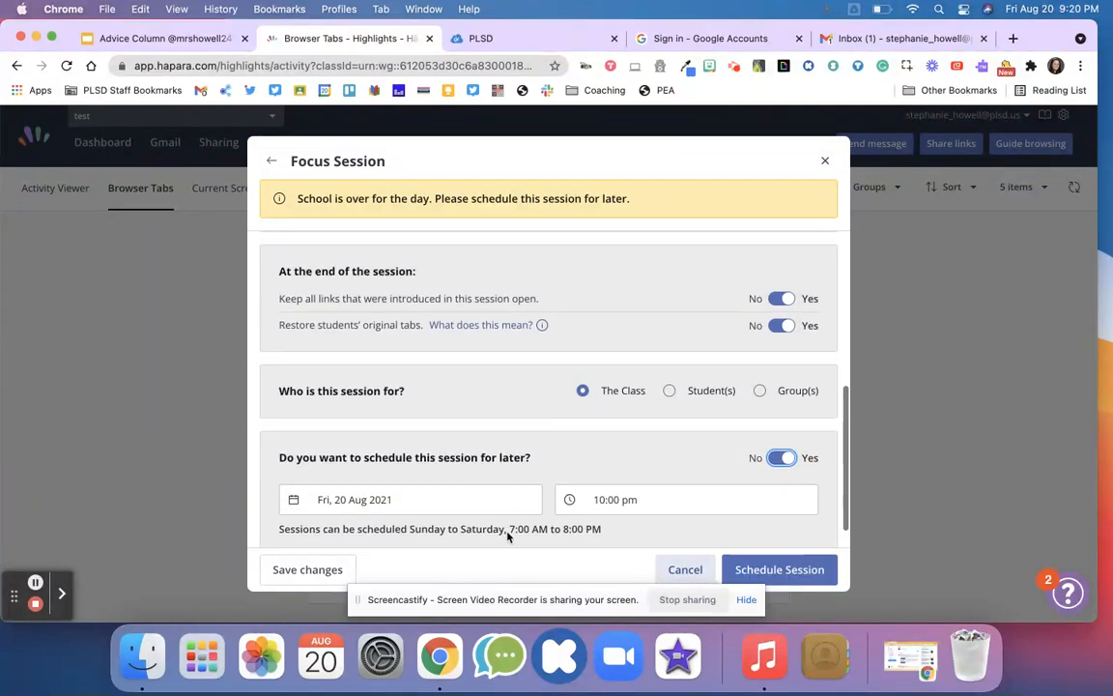
left_click(461, 473)
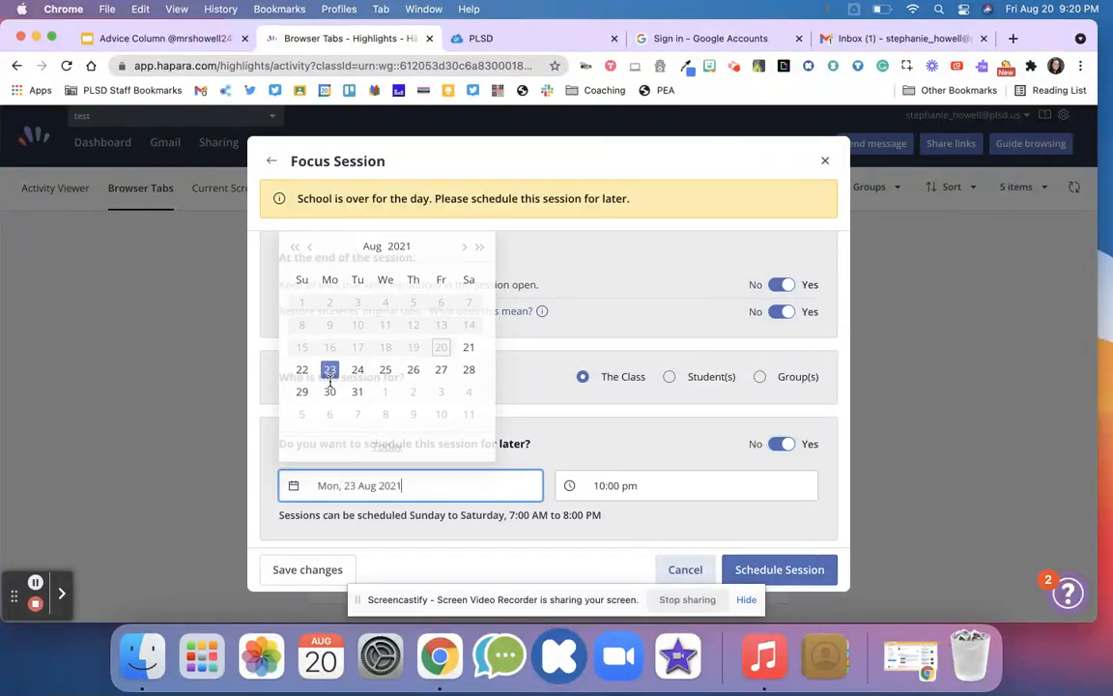
left_click(329, 375)
- Set the Focus Session's start time to 10:00 am and schedule the session for the class
left_click(626, 488)
key("BackSpace")
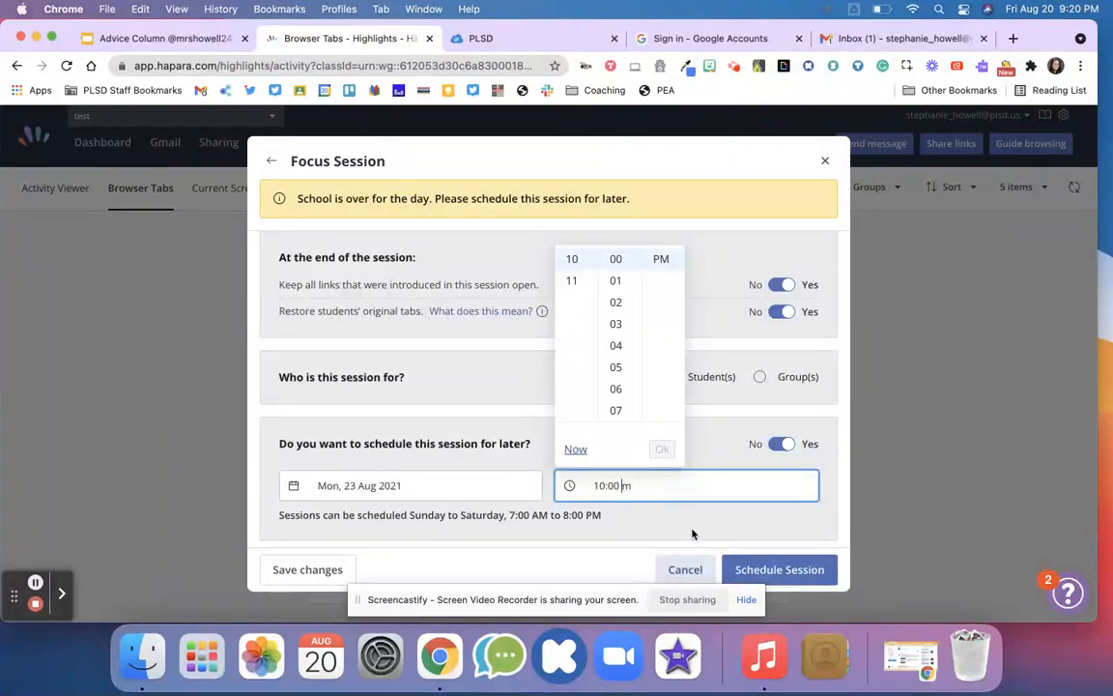
type("a")
left_click(751, 571)
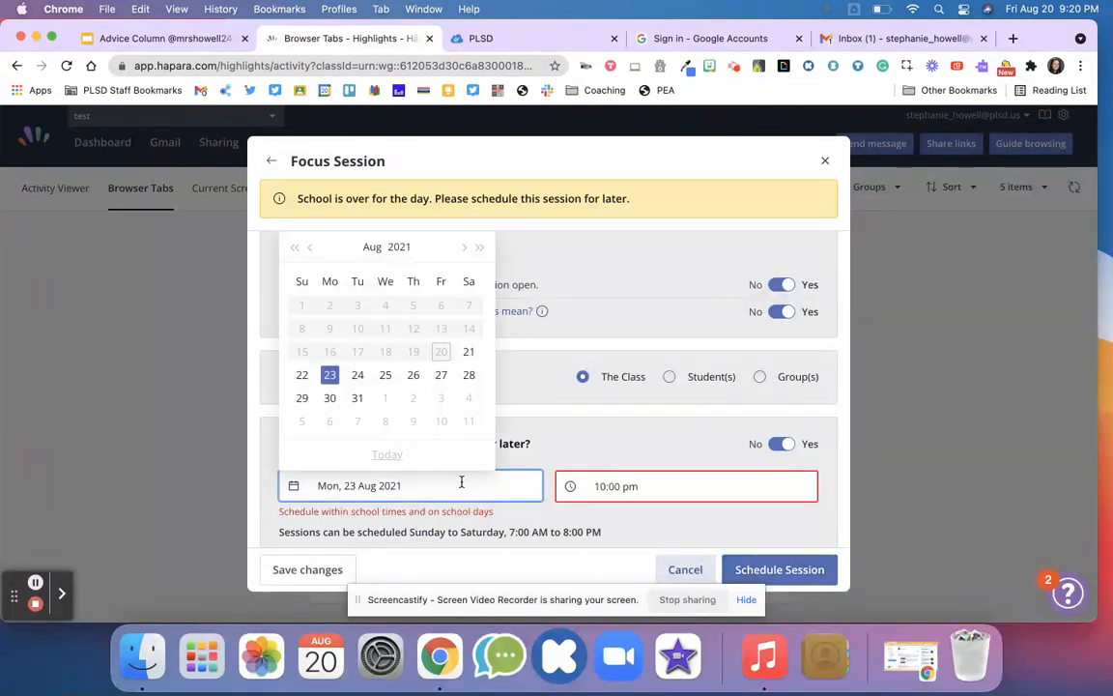
left_click(636, 476)
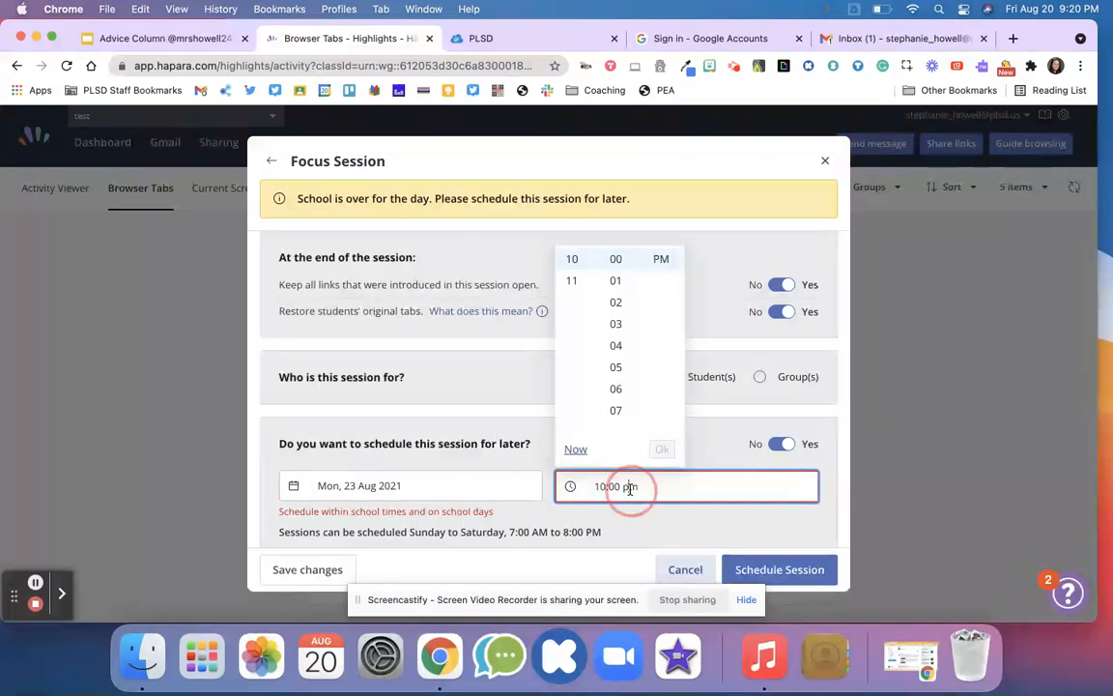
type("a")
left_click(674, 474)
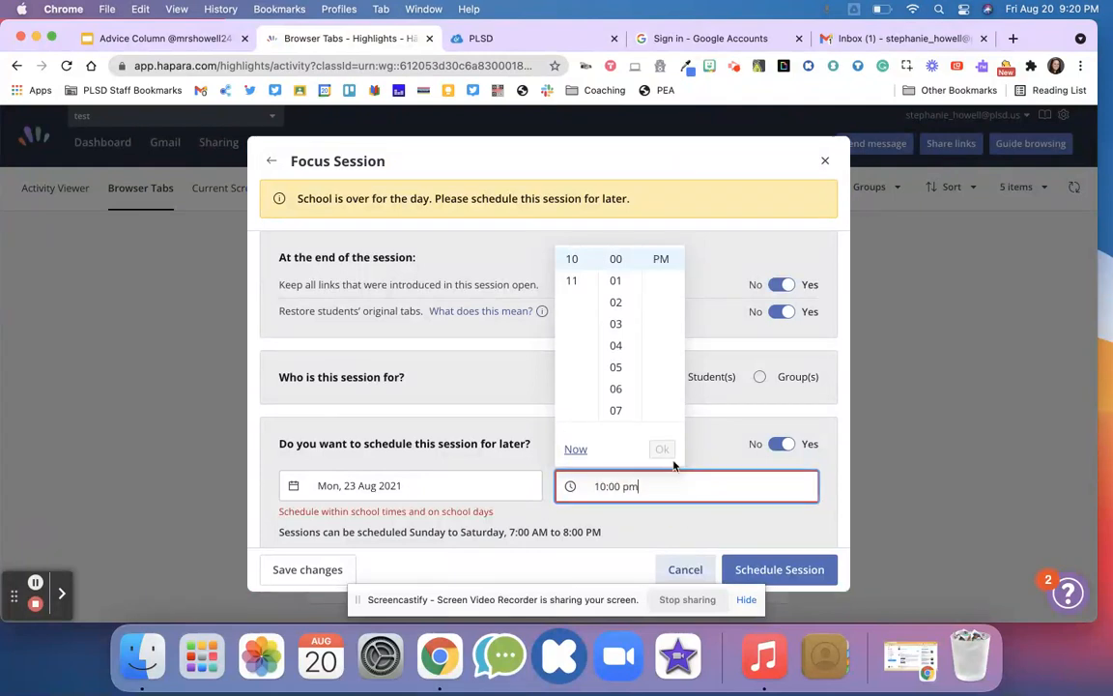
type("a")
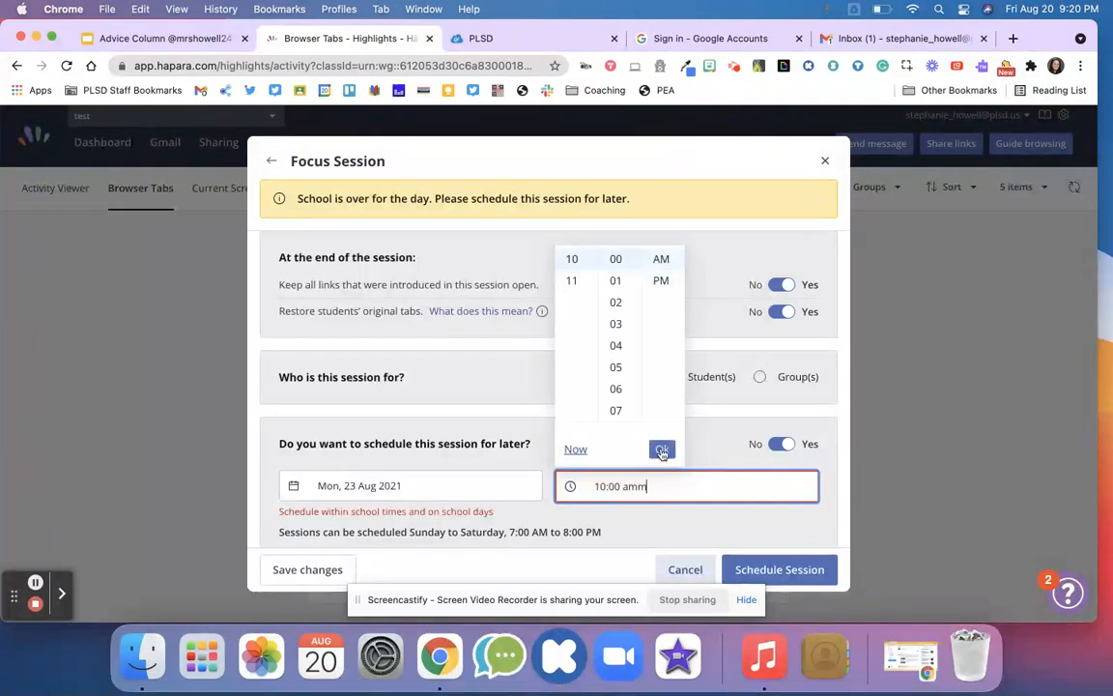
left_click(661, 448)
left_click(787, 578)
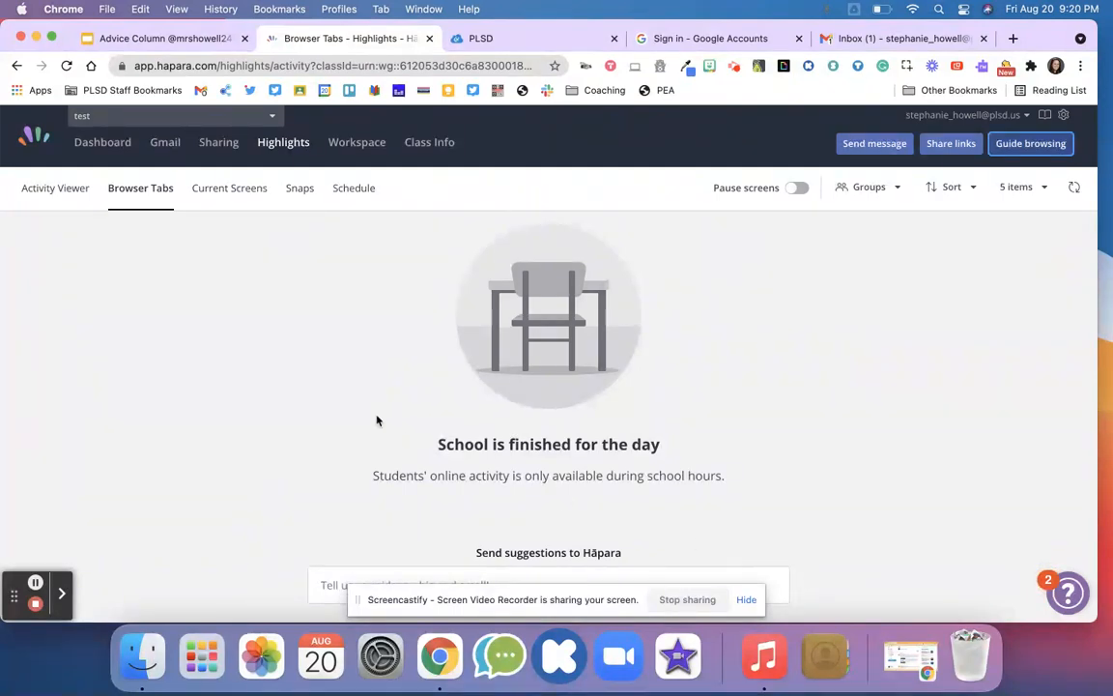
- Show all upcoming scheduled sessions and delete the Focus Session set for Mon 23 Aug at 10:00 am
left_click(354, 192)
left_click(219, 296)
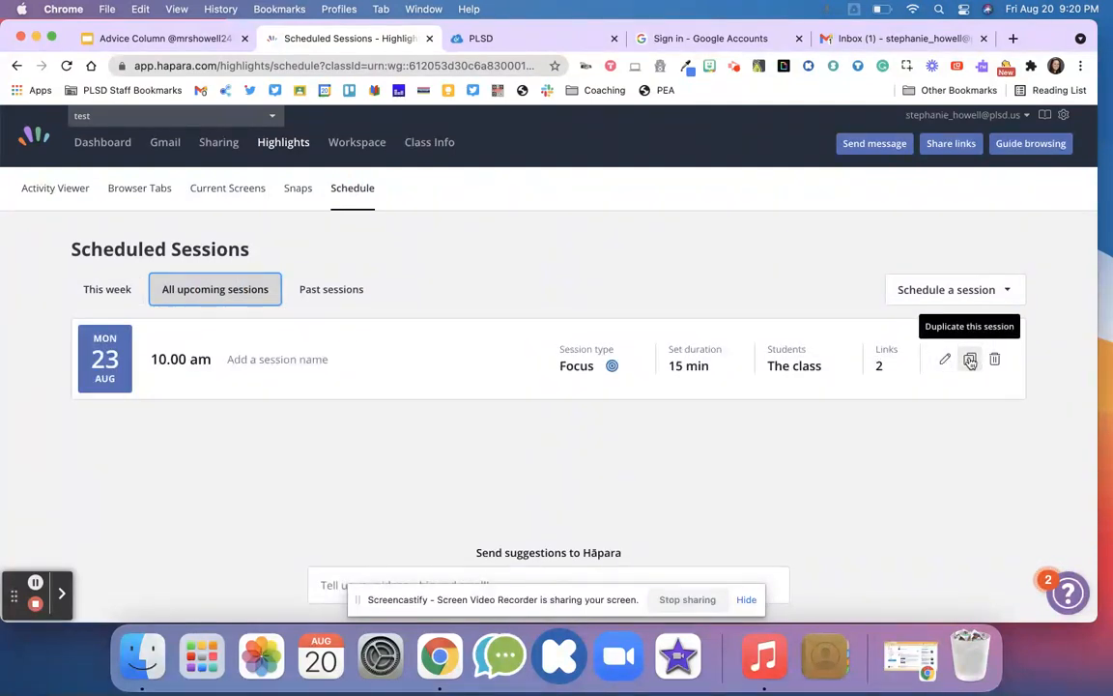
mouse_move(879, 363)
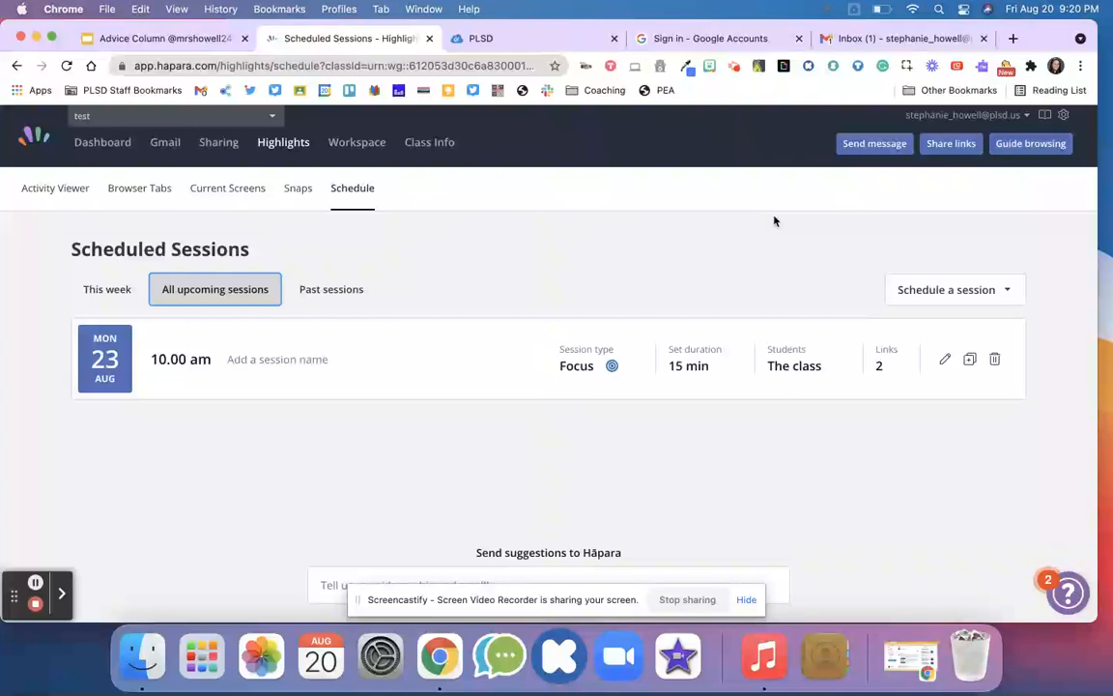
left_click(994, 359)
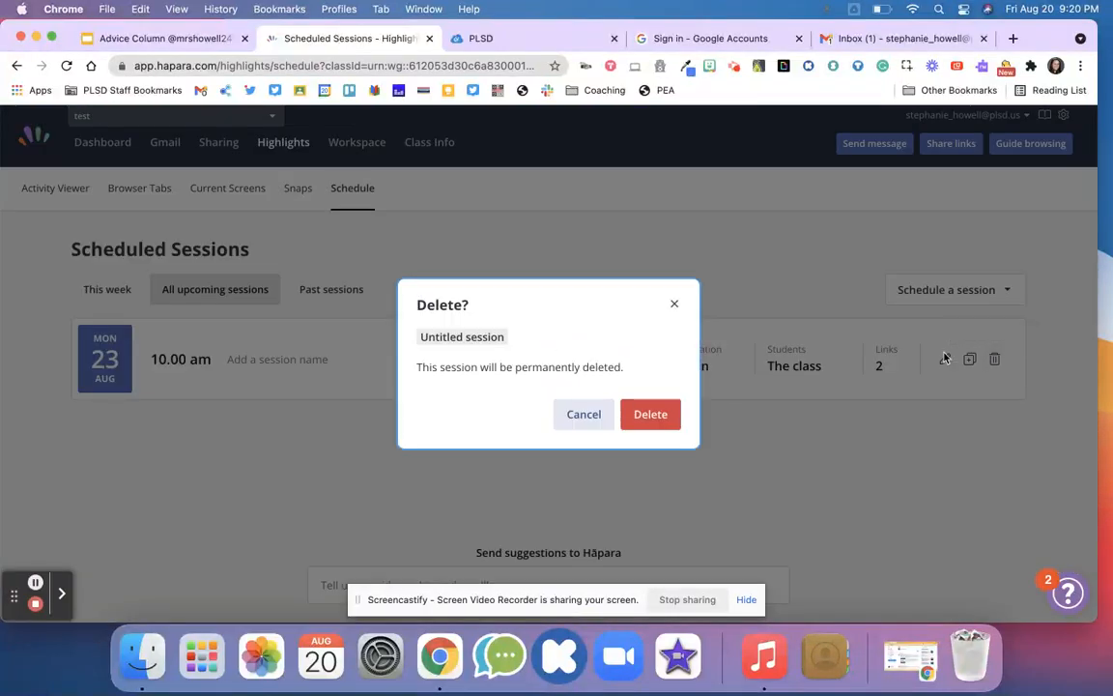
left_click(655, 413)
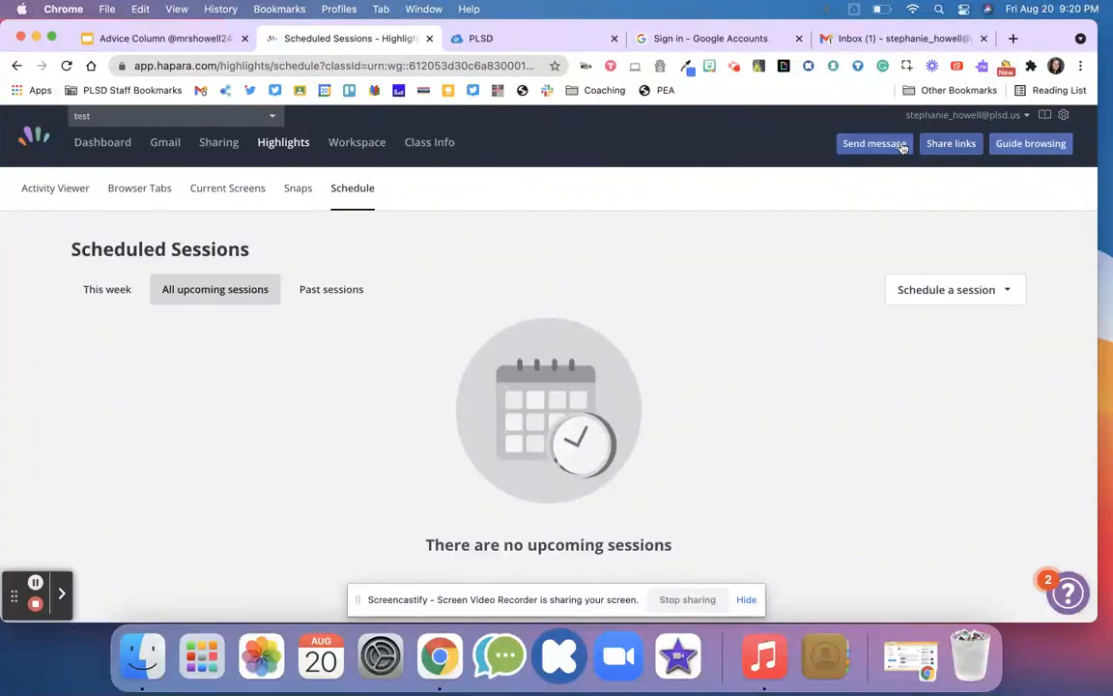
- Open a Focus Session from the BrainPOP template, review its links and settings, and cancel without scheduling it
left_click(1015, 147)
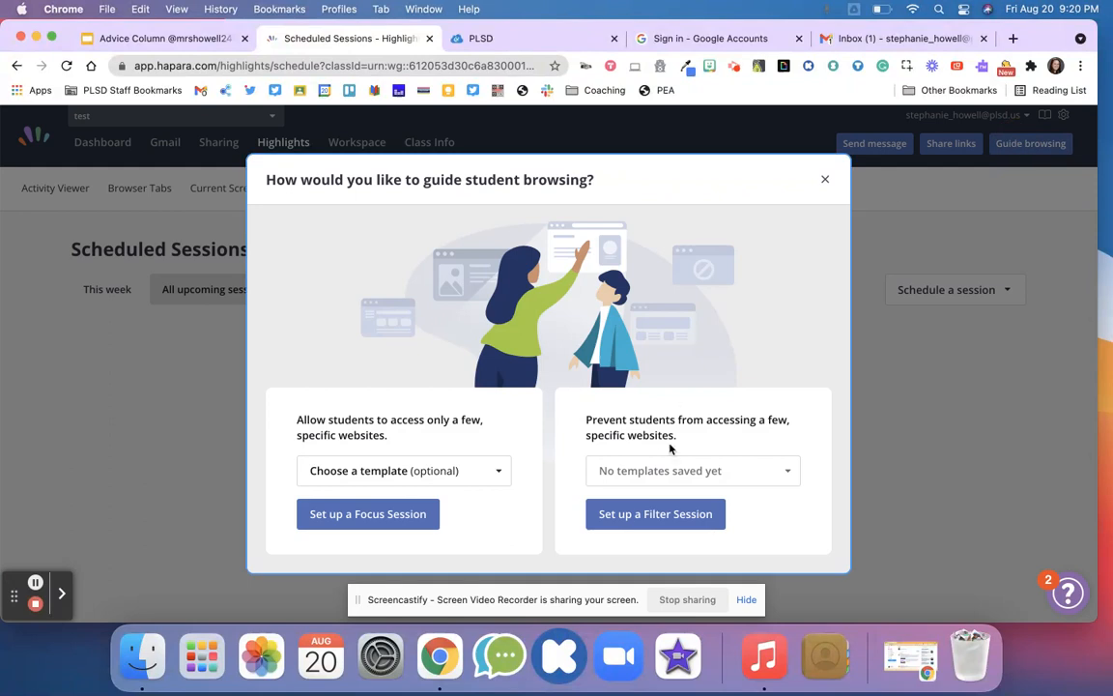
left_click(500, 474)
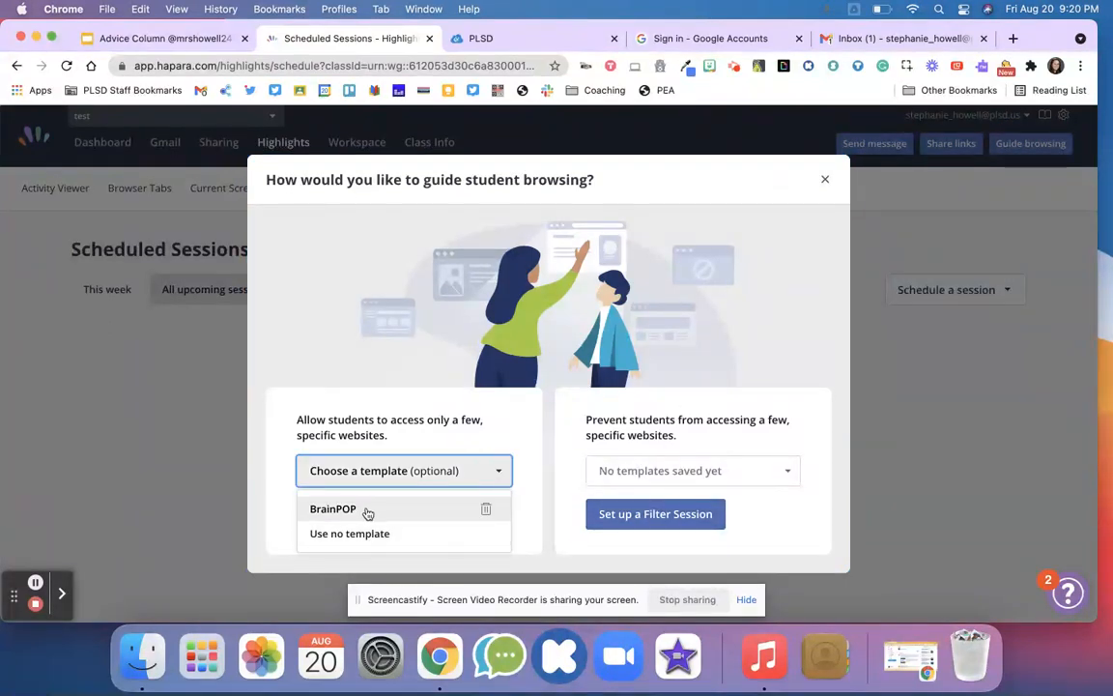
left_click(366, 510)
left_click(377, 514)
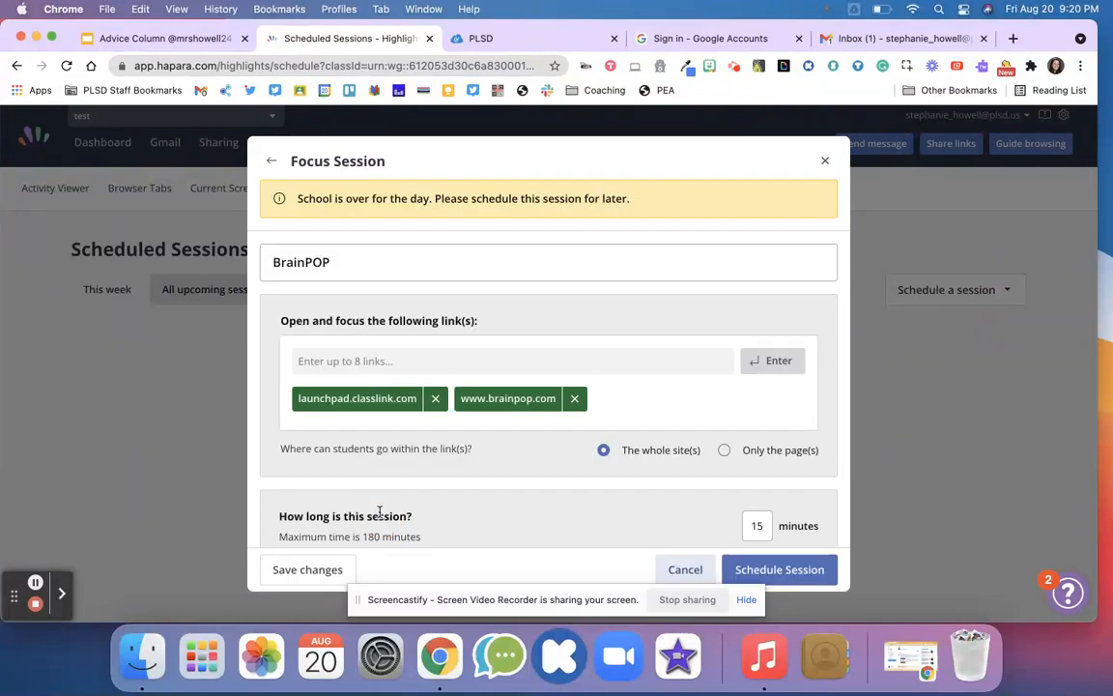
scroll(400, 492, "down", 10)
scroll(497, 454, "up", 10)
scroll(497, 454, "down", 10)
left_click(685, 569)
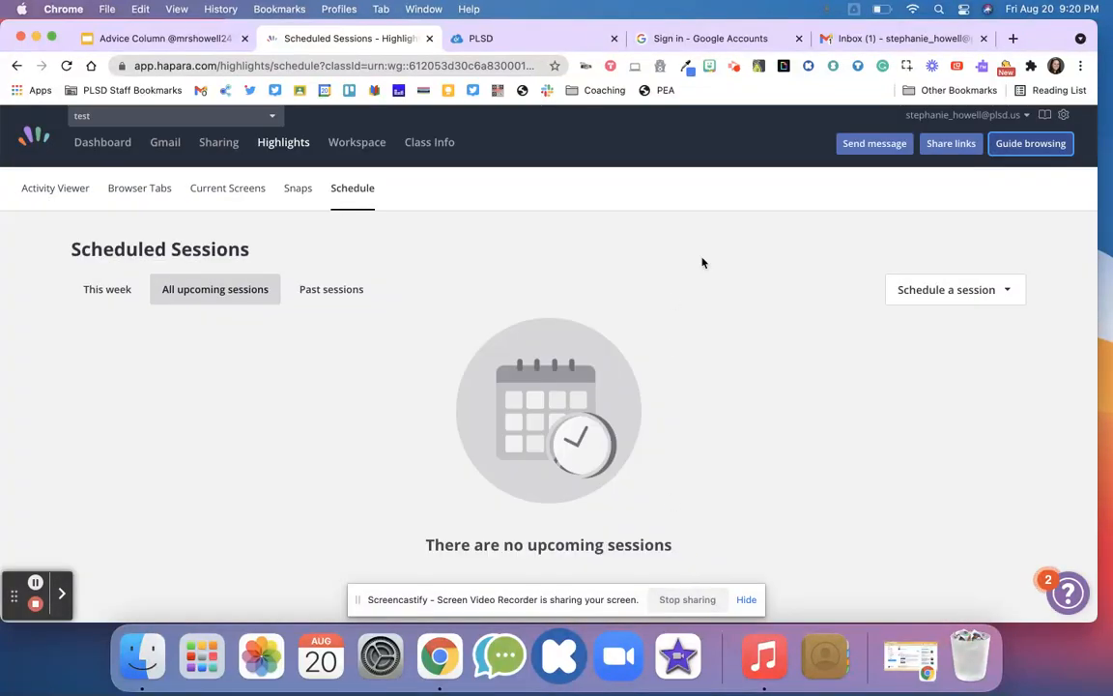
- Start a new Filter Session for preventing student access to specific websites
left_click(1030, 144)
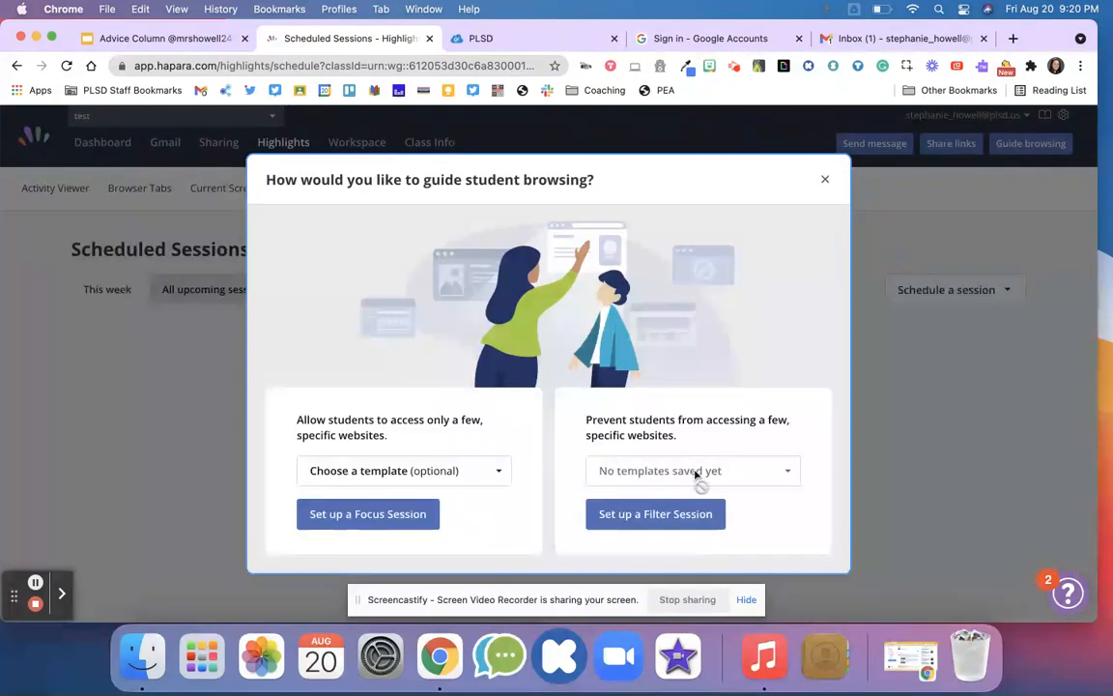
left_click(678, 519)
left_click(481, 309)
left_click(481, 39)
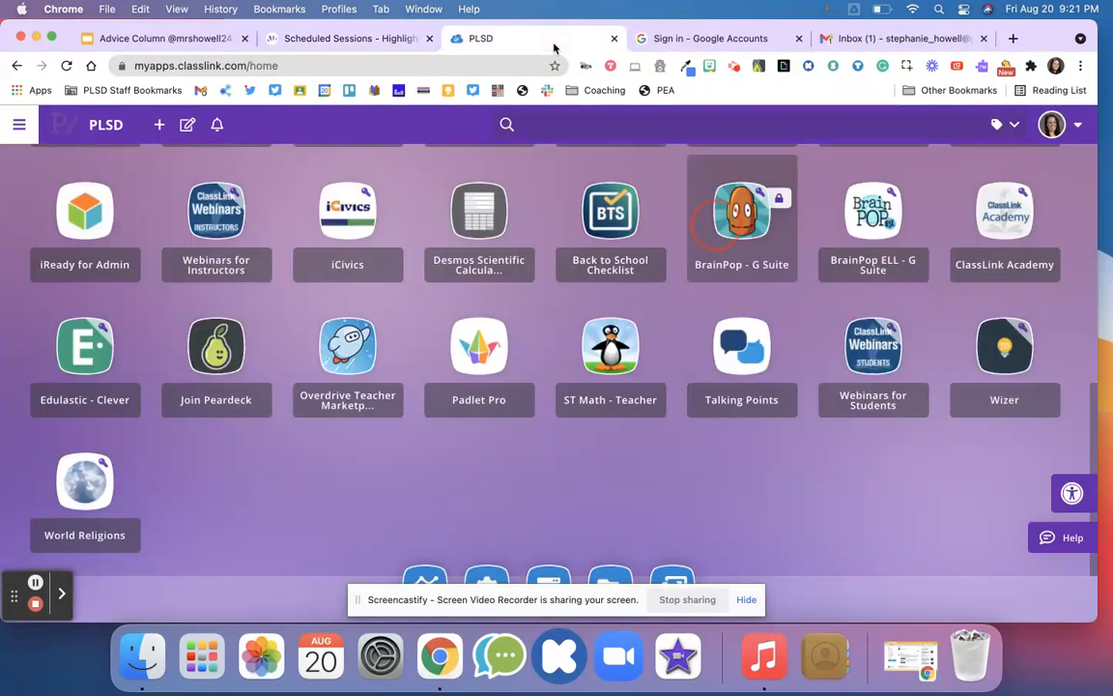
left_click(459, 65)
type("youtube.com")
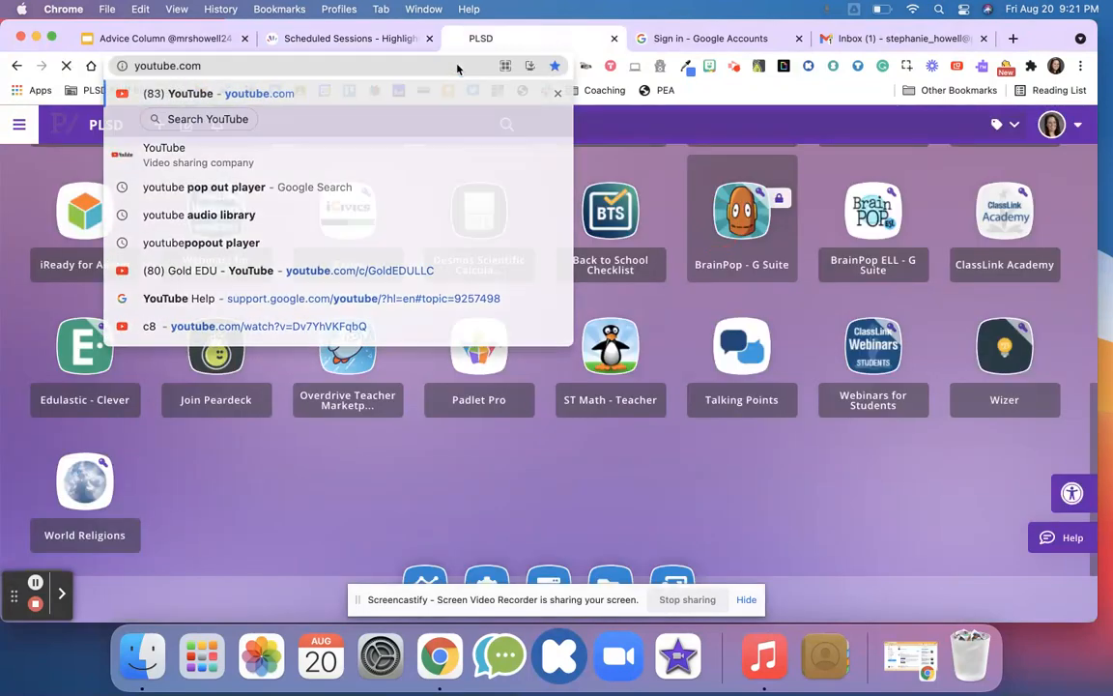
key("Return")
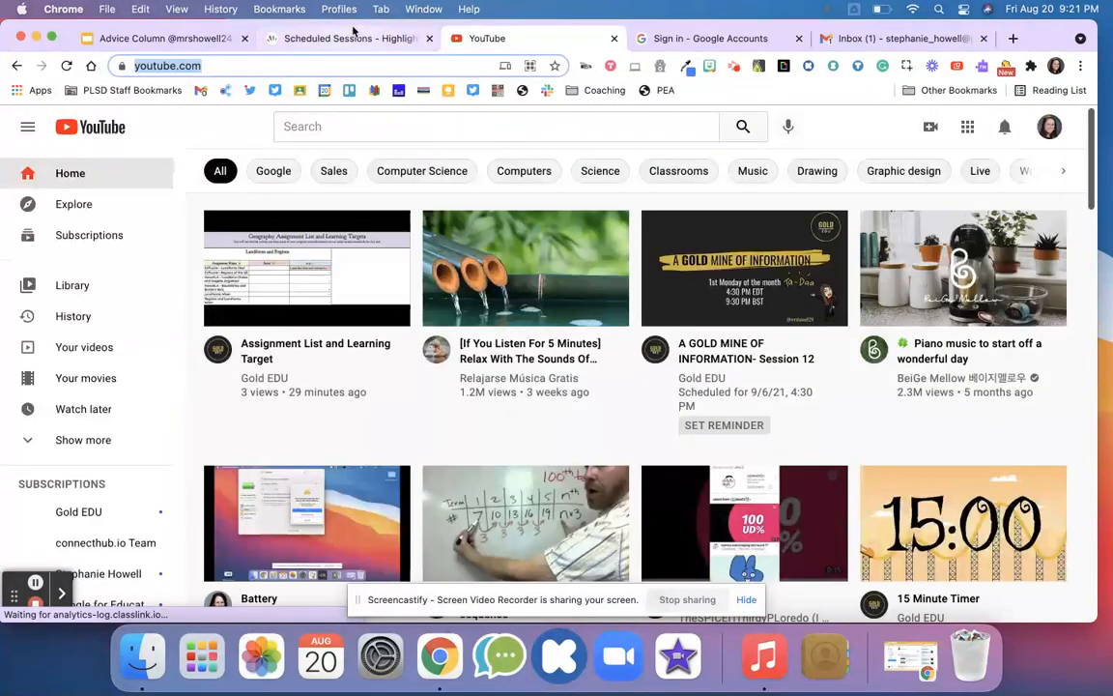
left_click(356, 41)
type("https://www.youtube.com/")
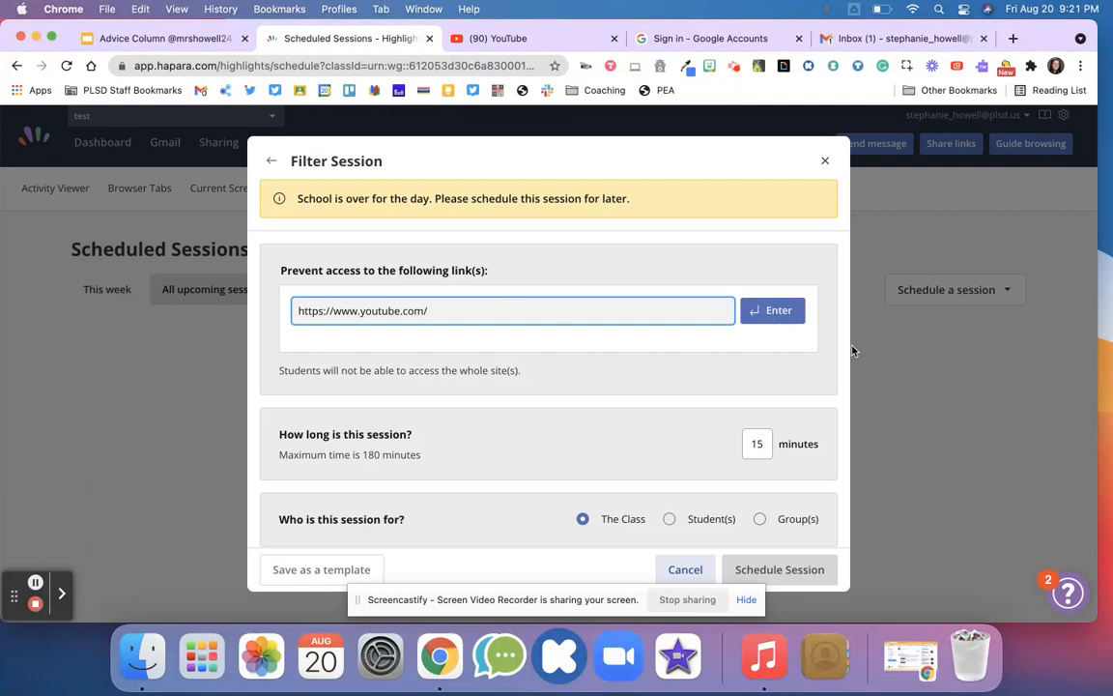
left_click(775, 313)
- Examine the Filter Session's class, student and group audience options, its date picker, and the schedule-for-later setting
scroll(557, 404, "down", 3)
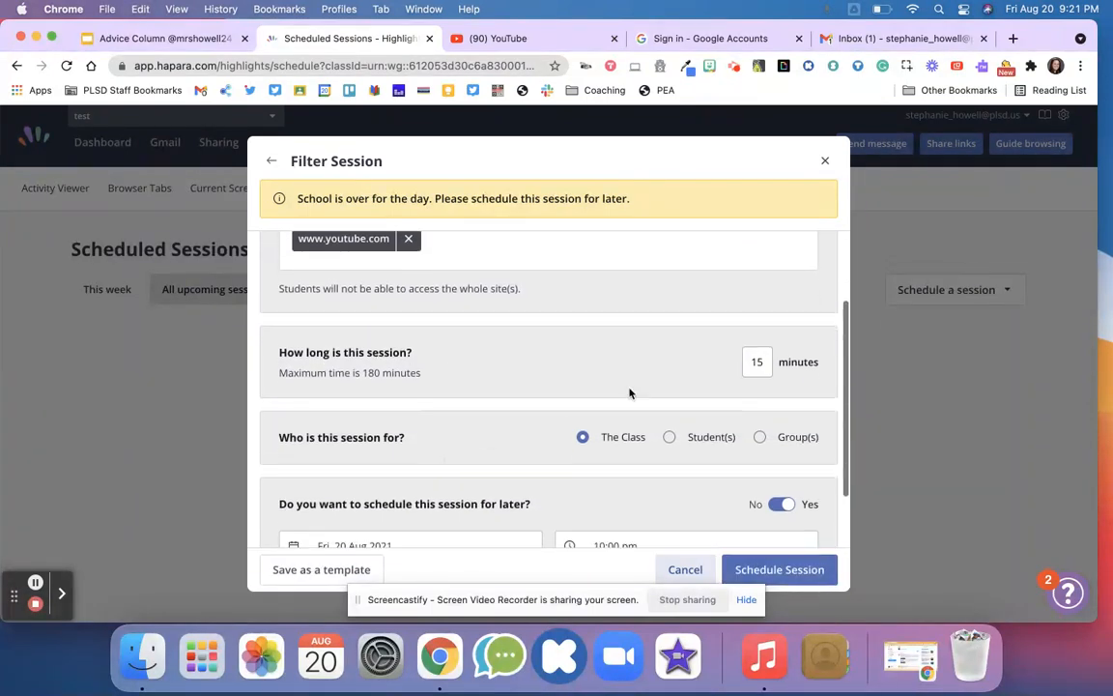
left_click(621, 438)
left_click(713, 438)
scroll(599, 484, "down", 4)
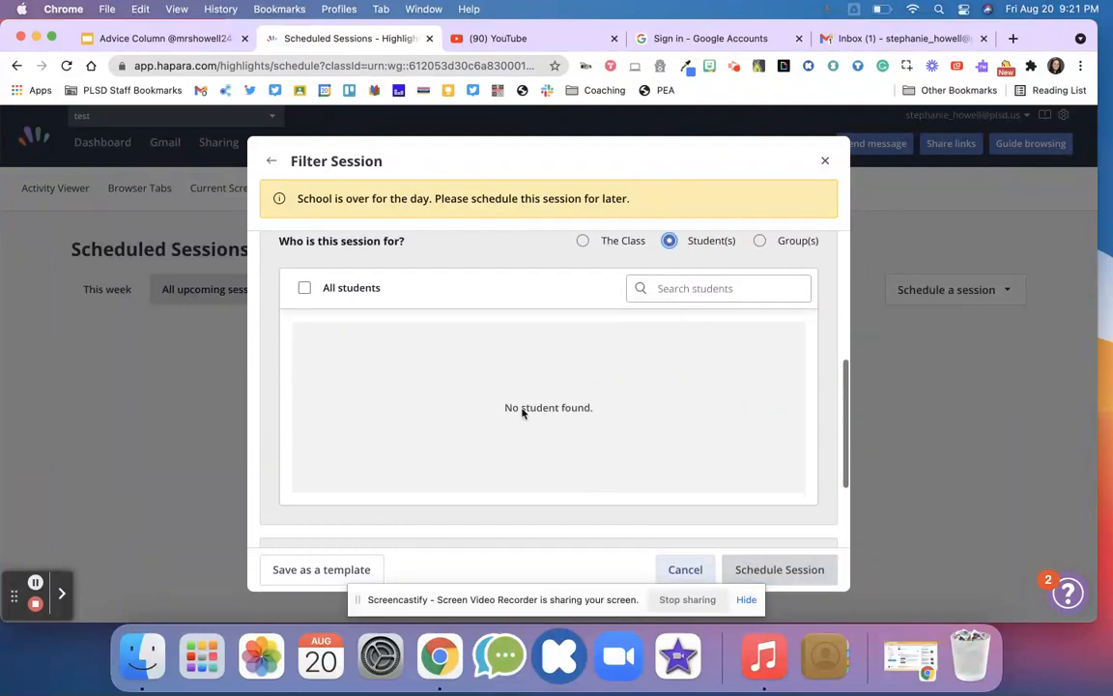
scroll(730, 384, "up", 3)
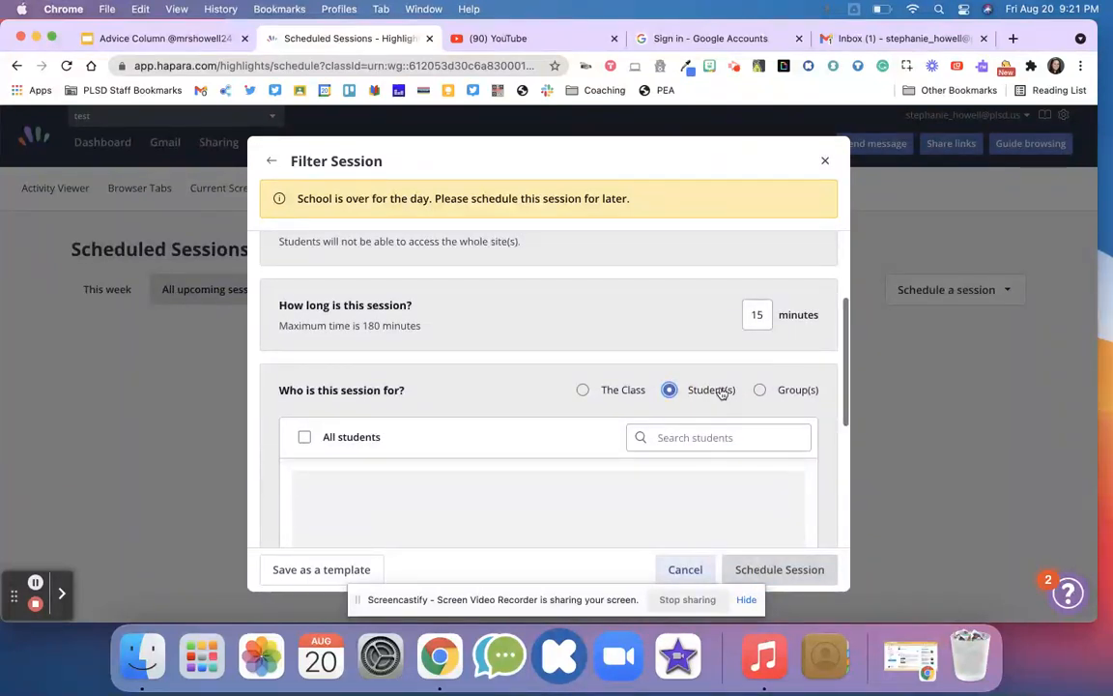
left_click(803, 390)
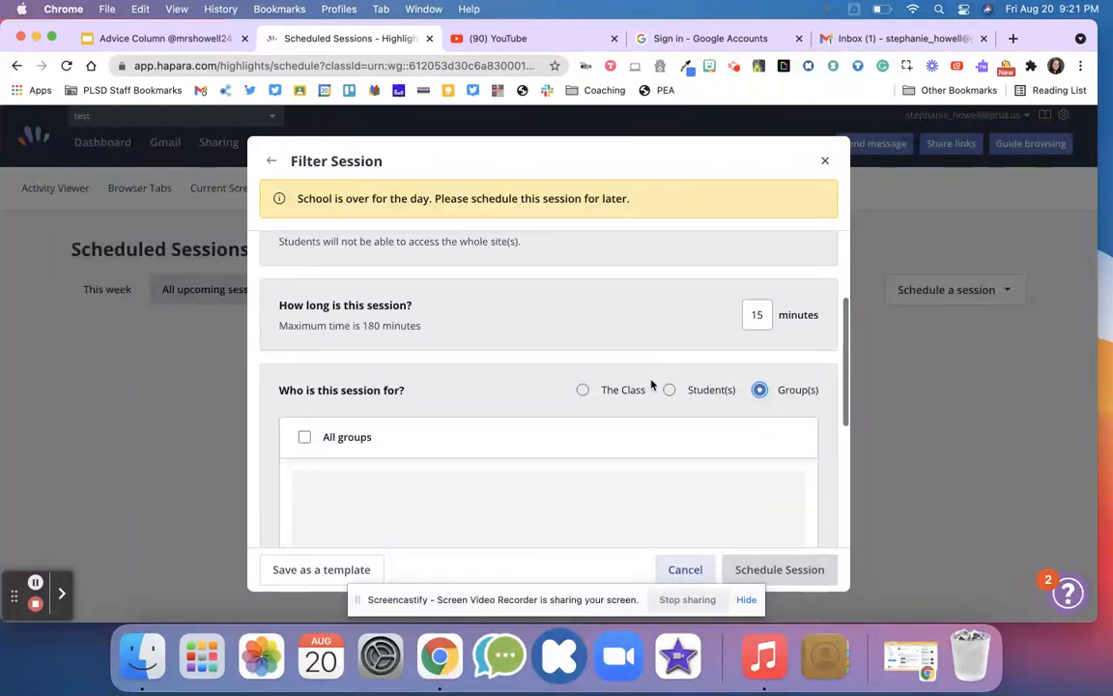
left_click(628, 391)
scroll(583, 431, "down", 1)
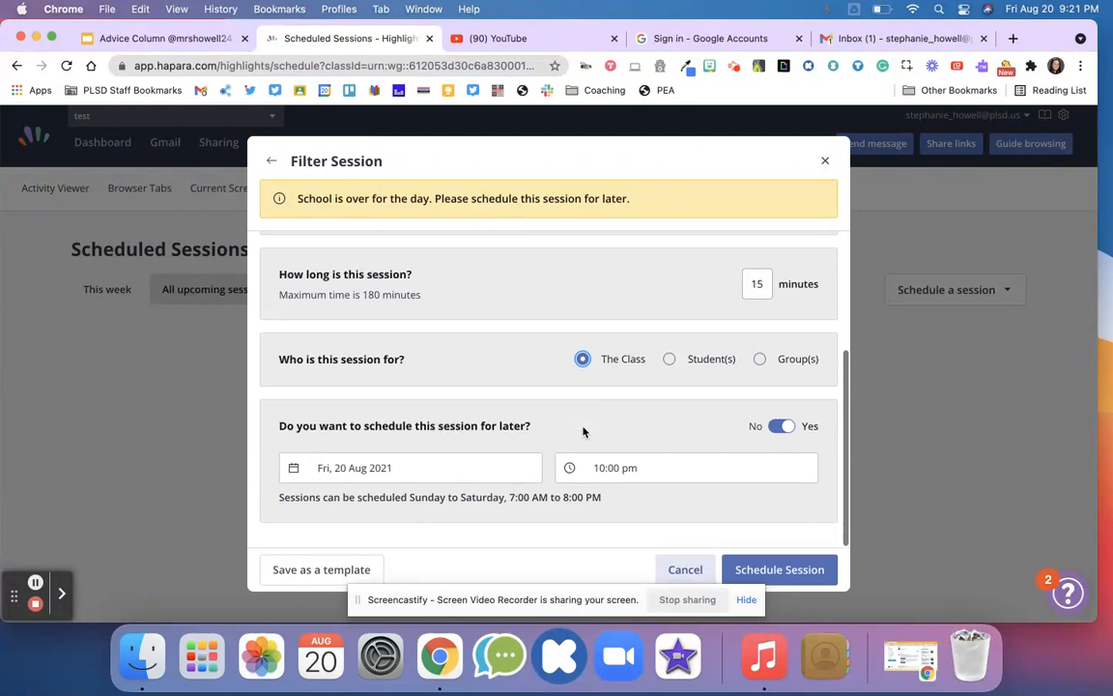
left_click(349, 470)
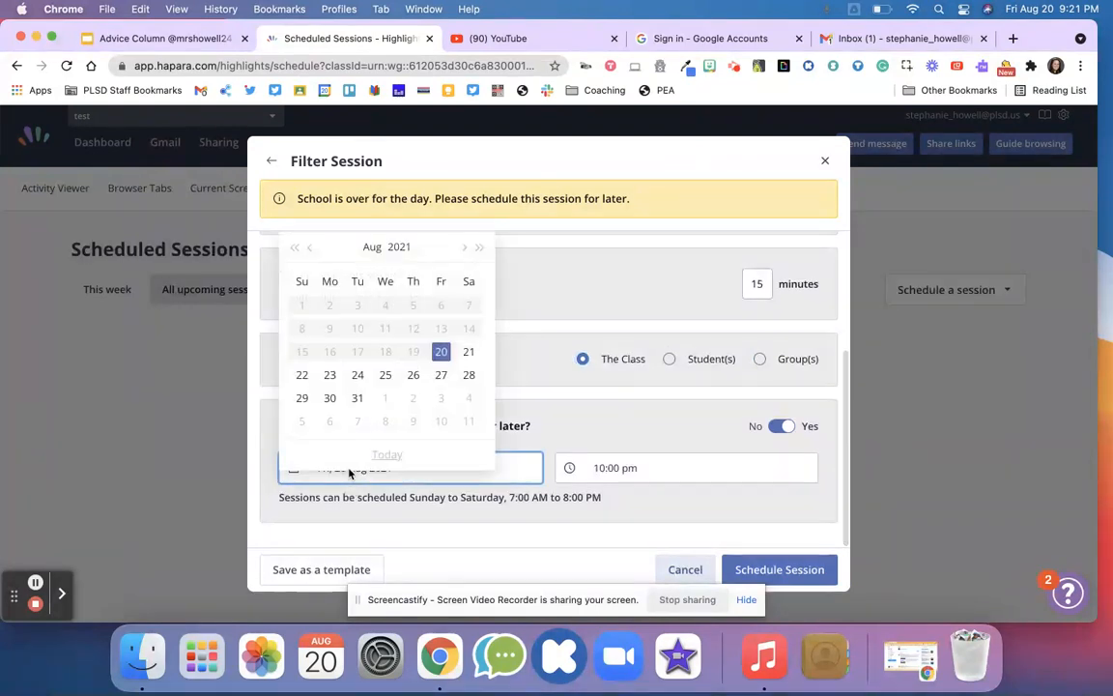
left_click(598, 450)
left_click(780, 426)
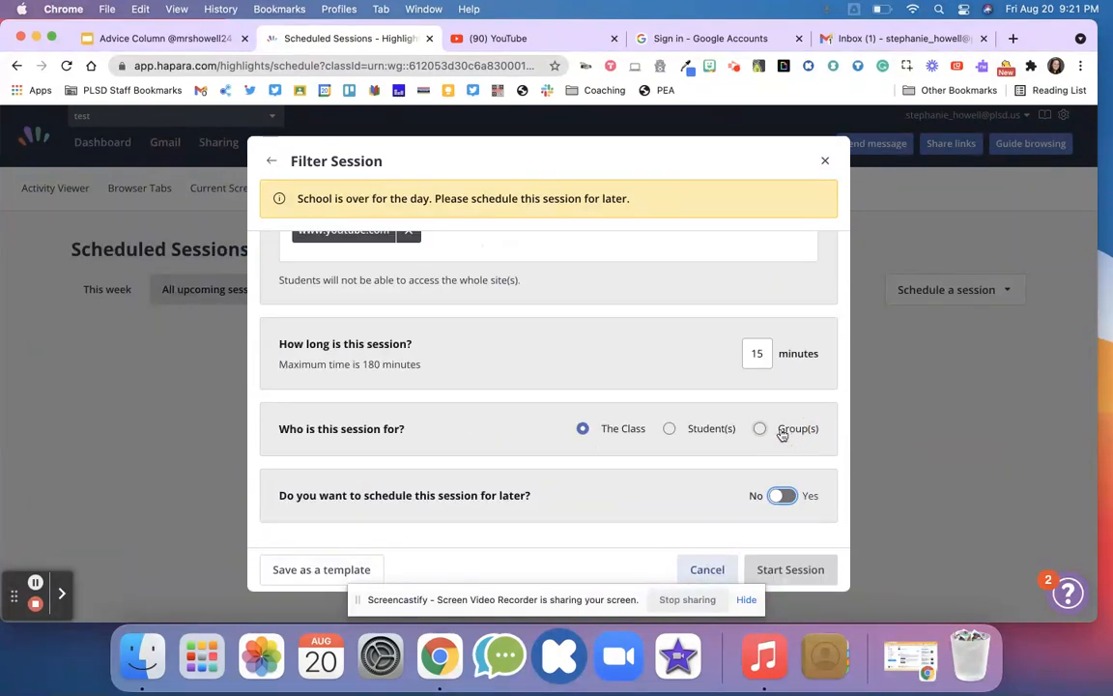
left_click(778, 498)
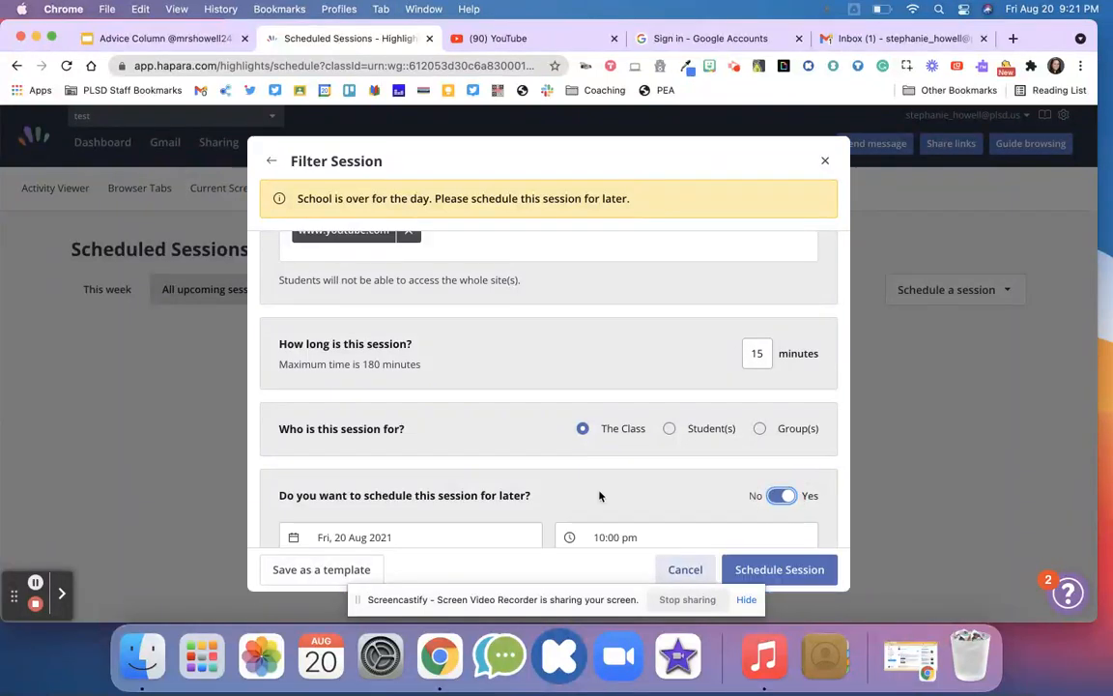
- Save the Filter Session as a template titled YouTube
scroll(538, 440, "down", 2)
left_click(311, 573)
left_click(294, 522)
type("YouTube")
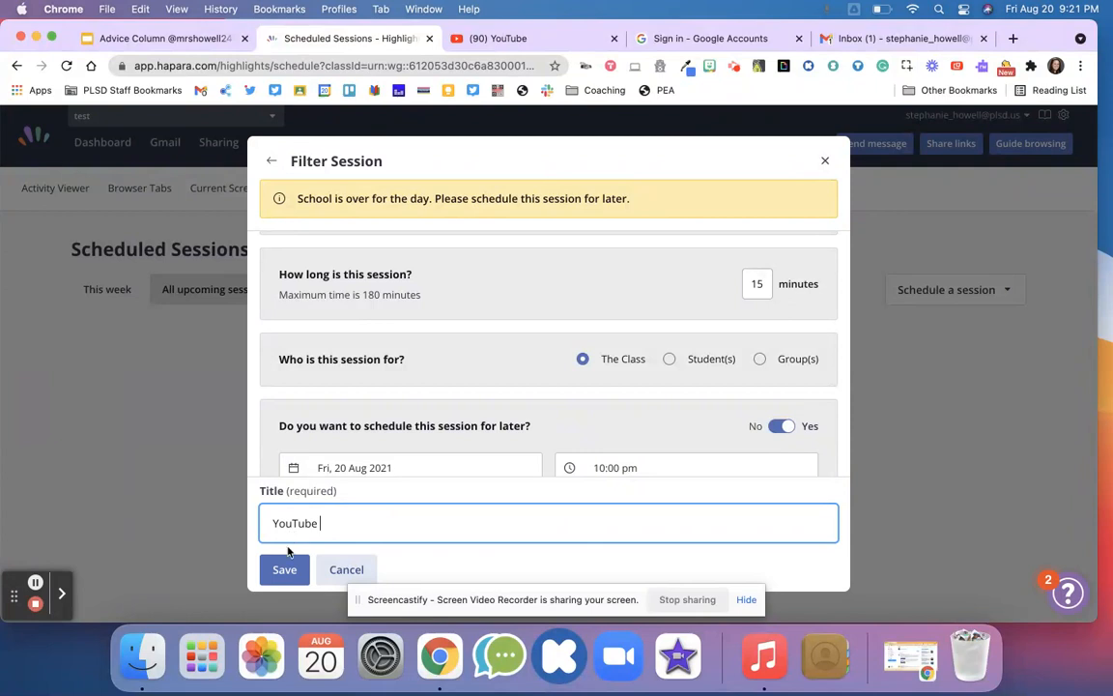
left_click(284, 569)
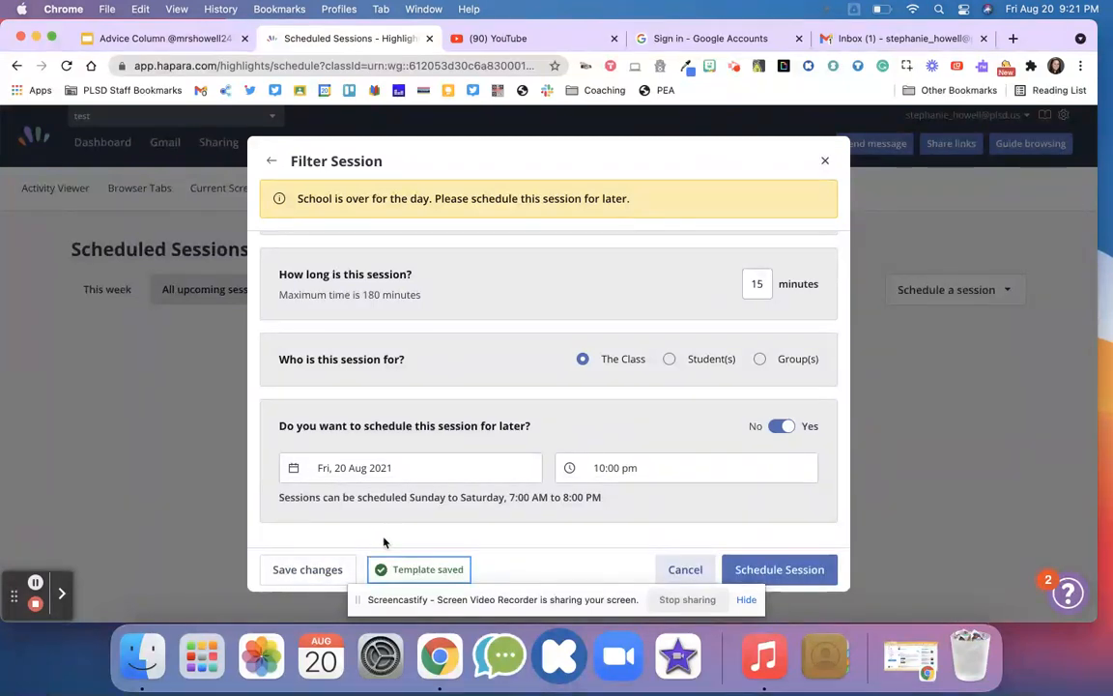
- Try to schedule the Filter Session with its default date and time, and set its date to Mon, 23 Aug 2021
left_click(773, 570)
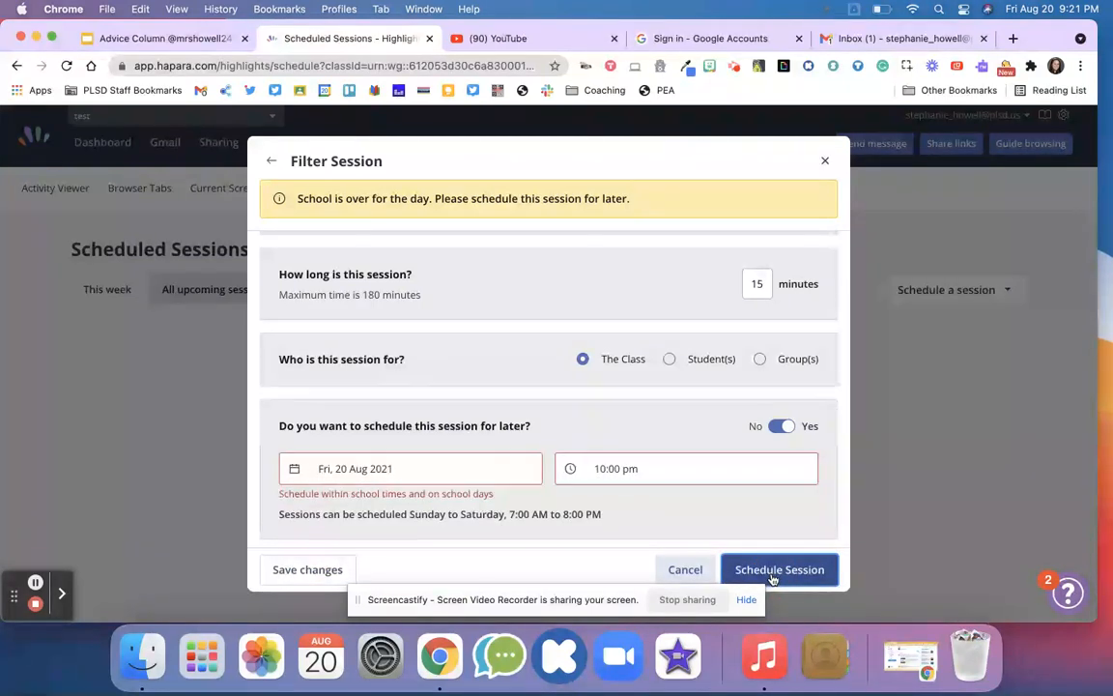
left_click(608, 467)
scroll(652, 249, "up", 1)
left_click(660, 243)
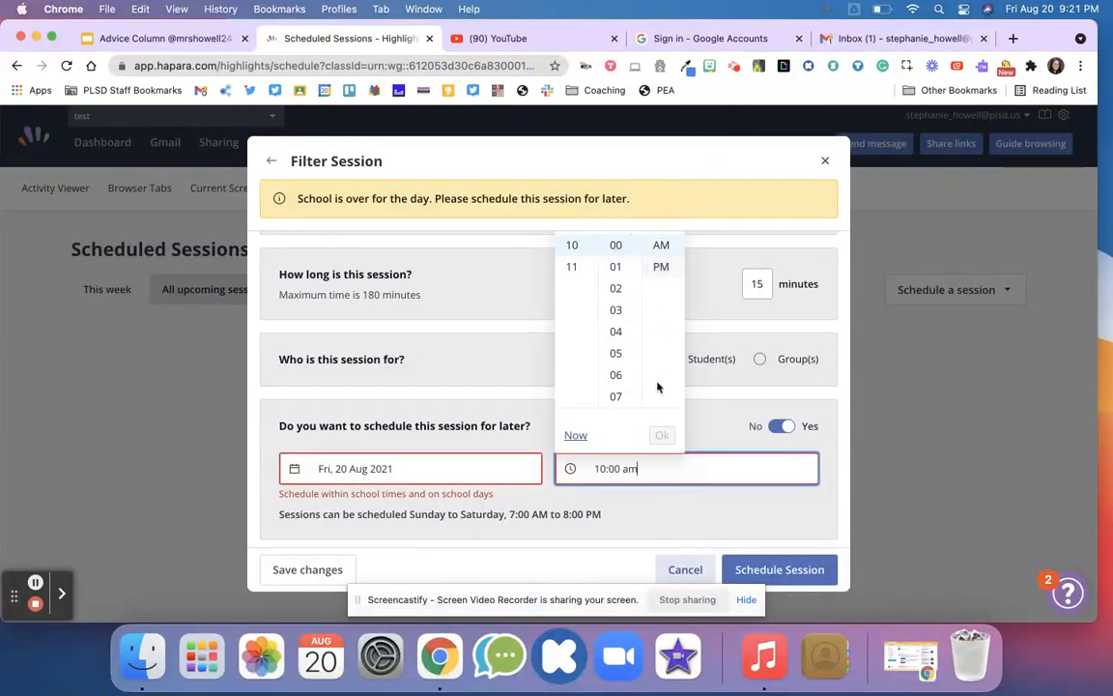
left_click(413, 463)
left_click(329, 374)
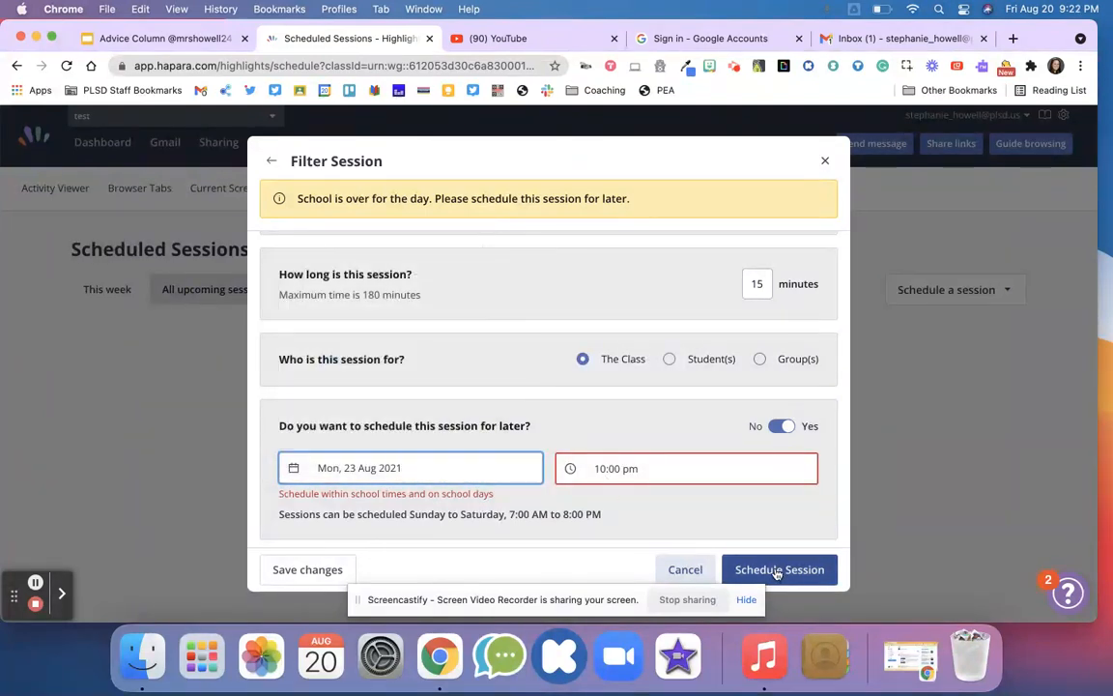
- Set the Filter Session's start time to 10:00 am and schedule the session for the class
left_click(632, 471)
key("BackSpace")
key("BackSpace")
type("am")
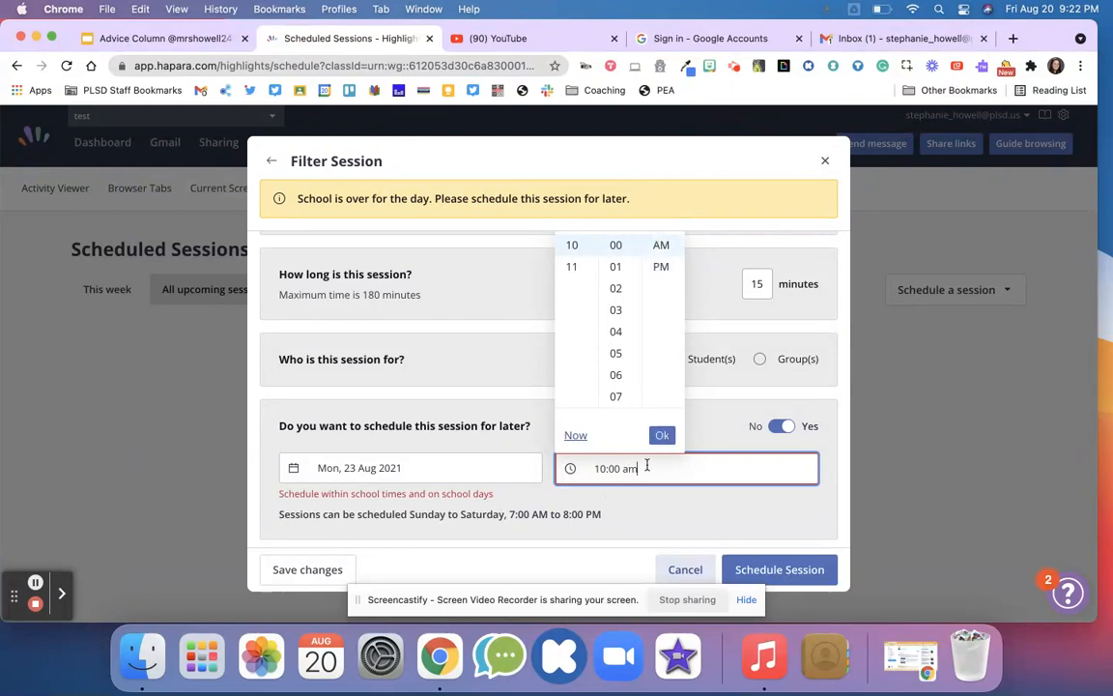
left_click(662, 435)
left_click(777, 569)
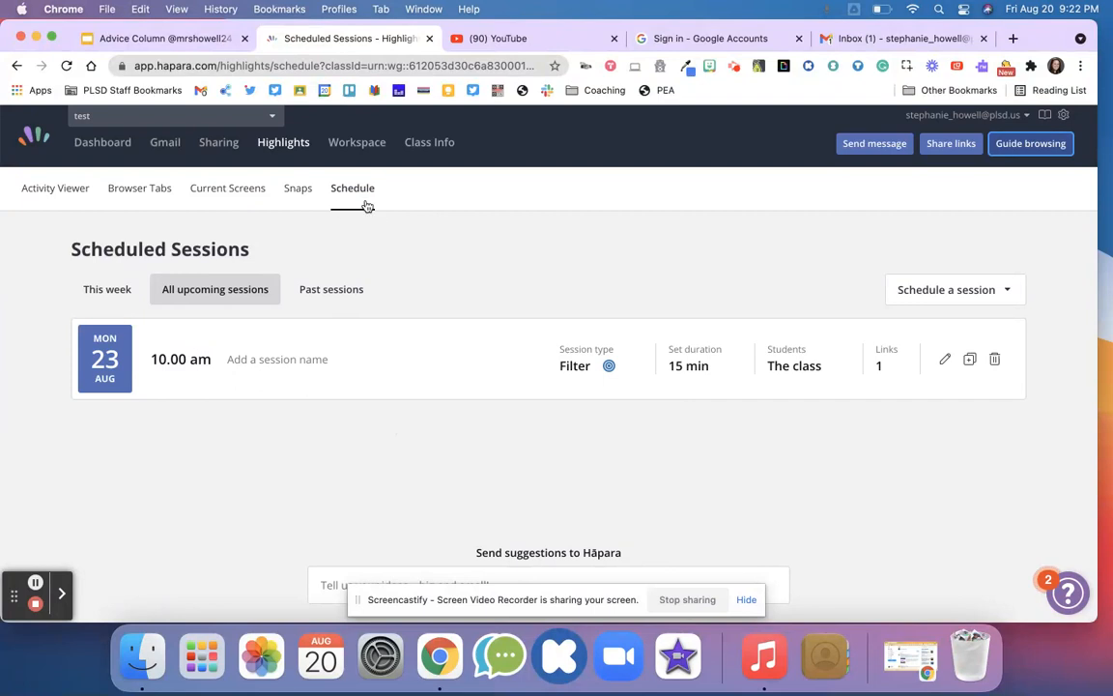
- Check the past sessions list and return to all upcoming sessions
left_click(313, 294)
left_click(230, 297)
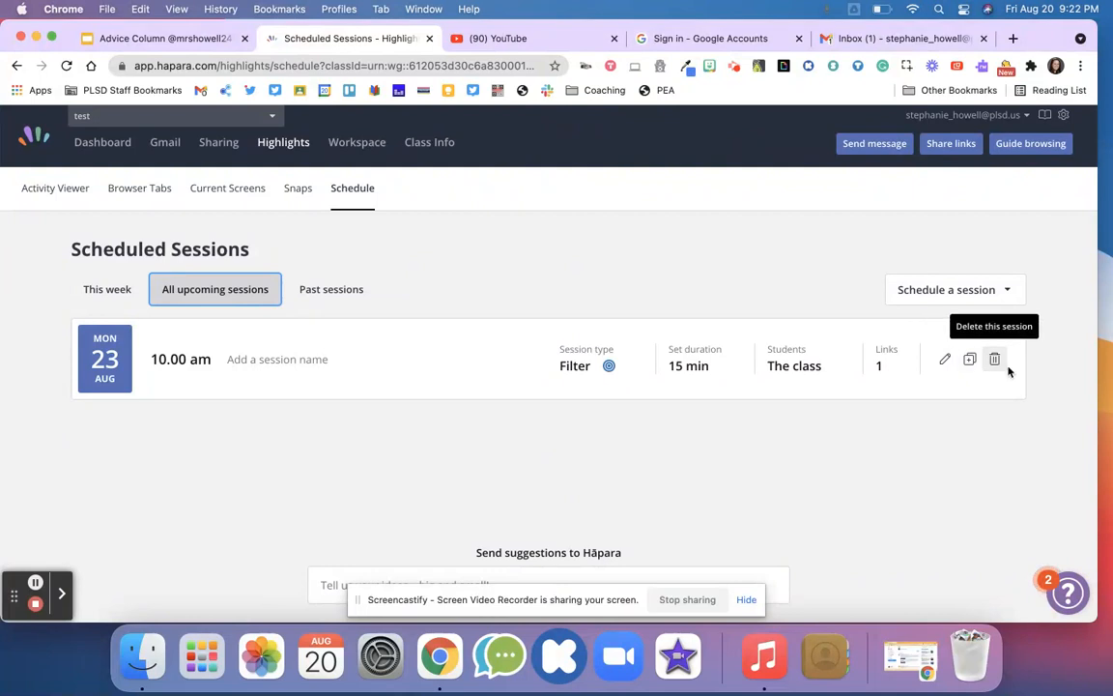
- View the options for scheduling a session, and review the class message form with its recipient choices without sending anything
left_click(964, 289)
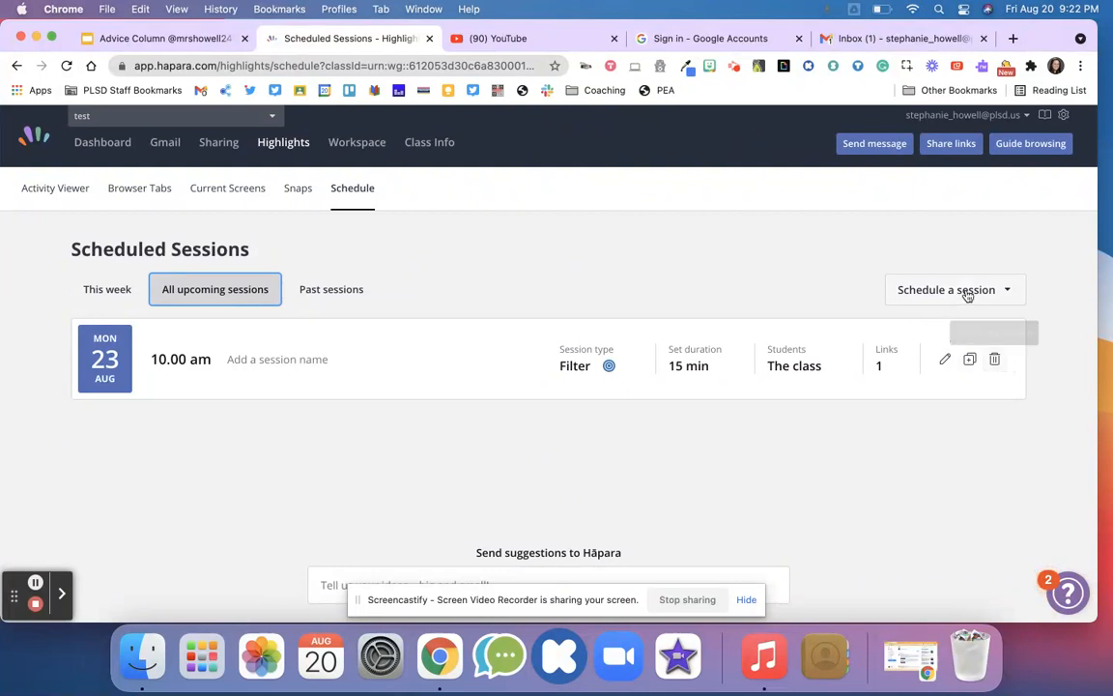
left_click(805, 311)
left_click(842, 144)
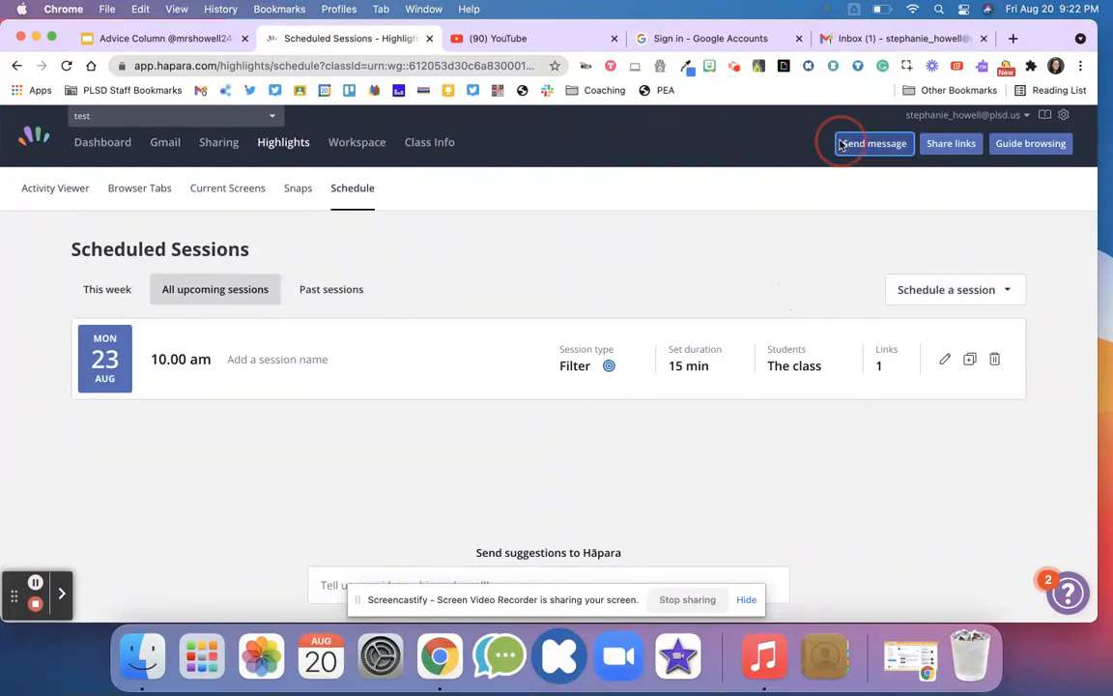
left_click(509, 362)
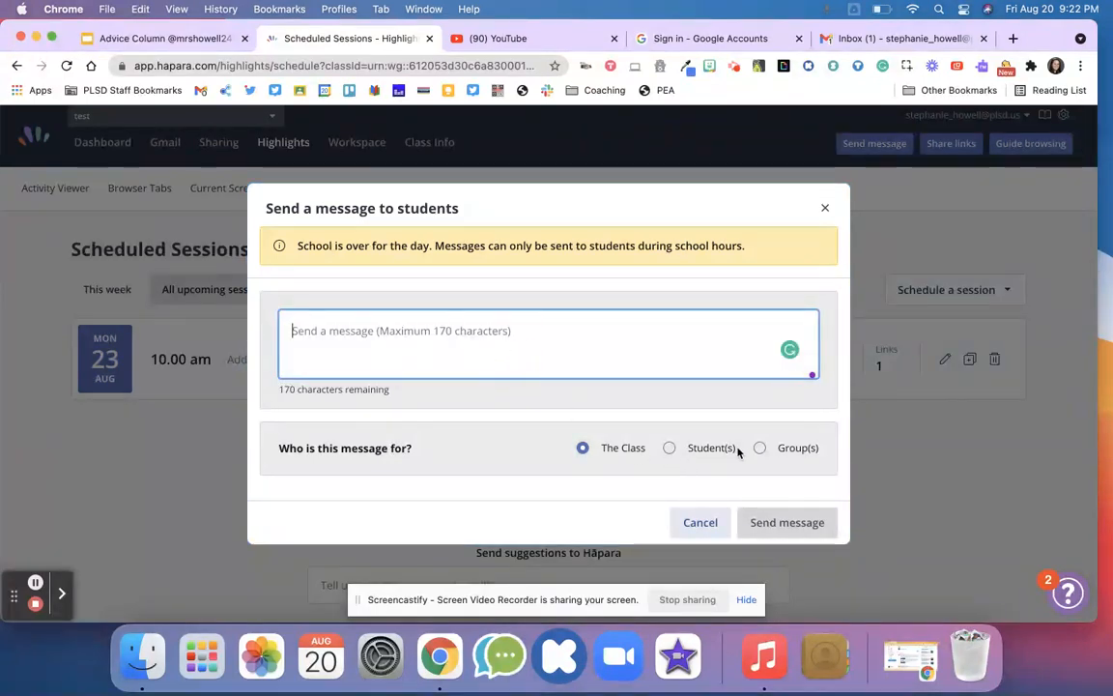
left_click(700, 522)
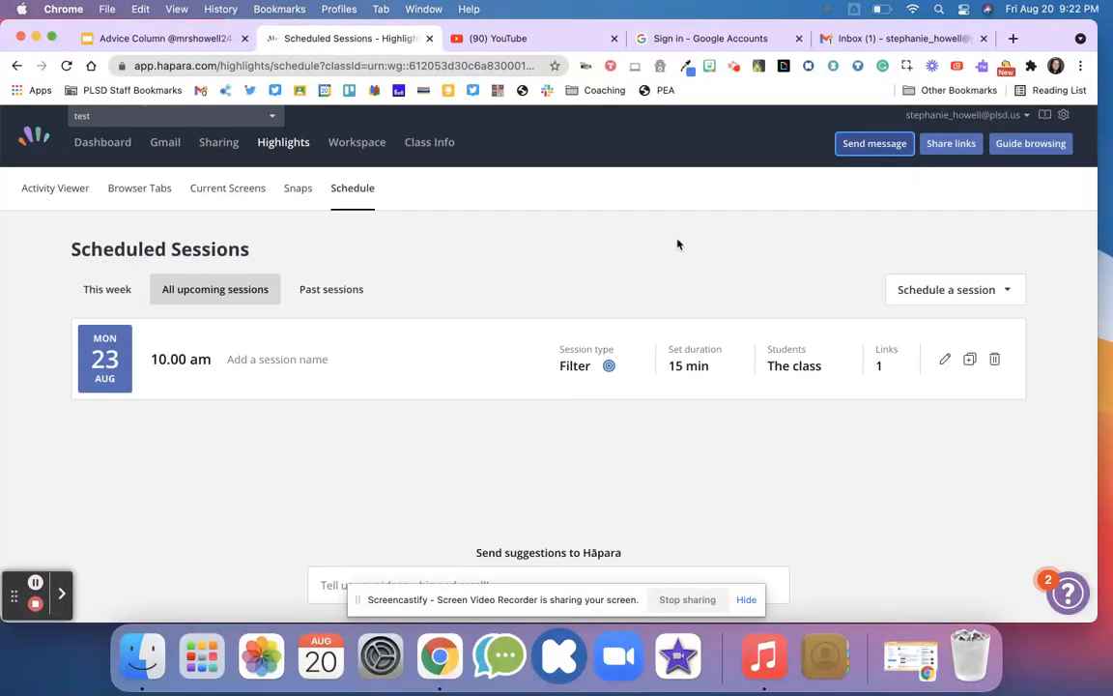
- Look through the Snaps, Current Screens, Browser Tabs and Activity Viewer pages in Highlights, ending on Browser Tabs
left_click(299, 186)
left_click(227, 184)
left_click(158, 188)
left_click(89, 189)
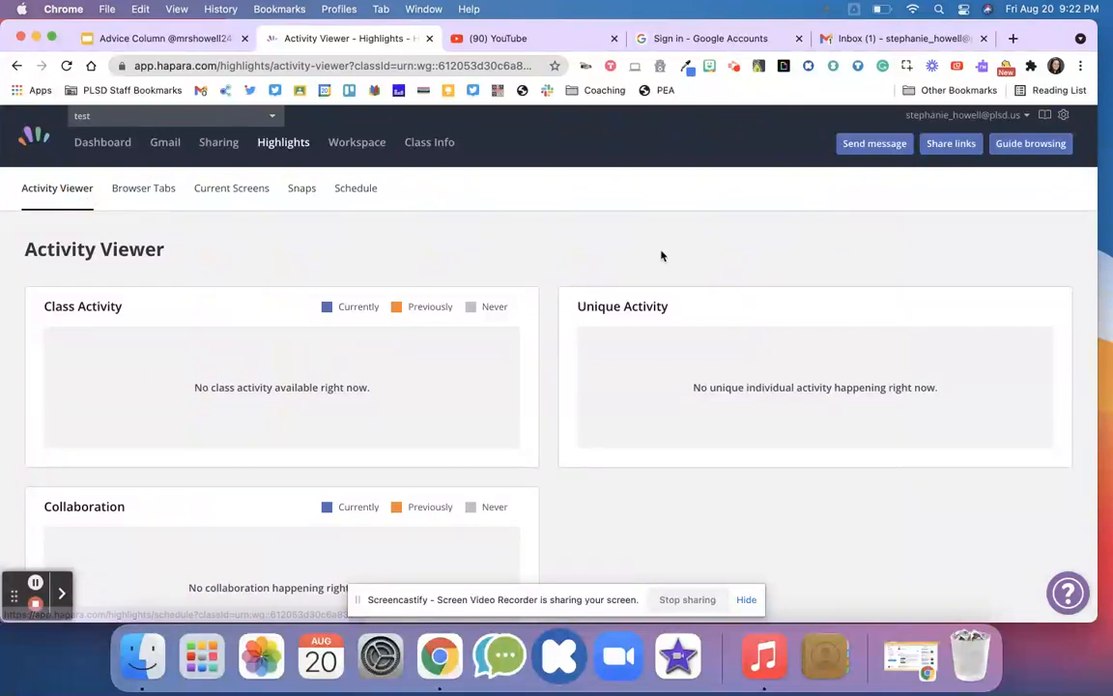
left_click(300, 187)
left_click(243, 187)
left_click(162, 192)
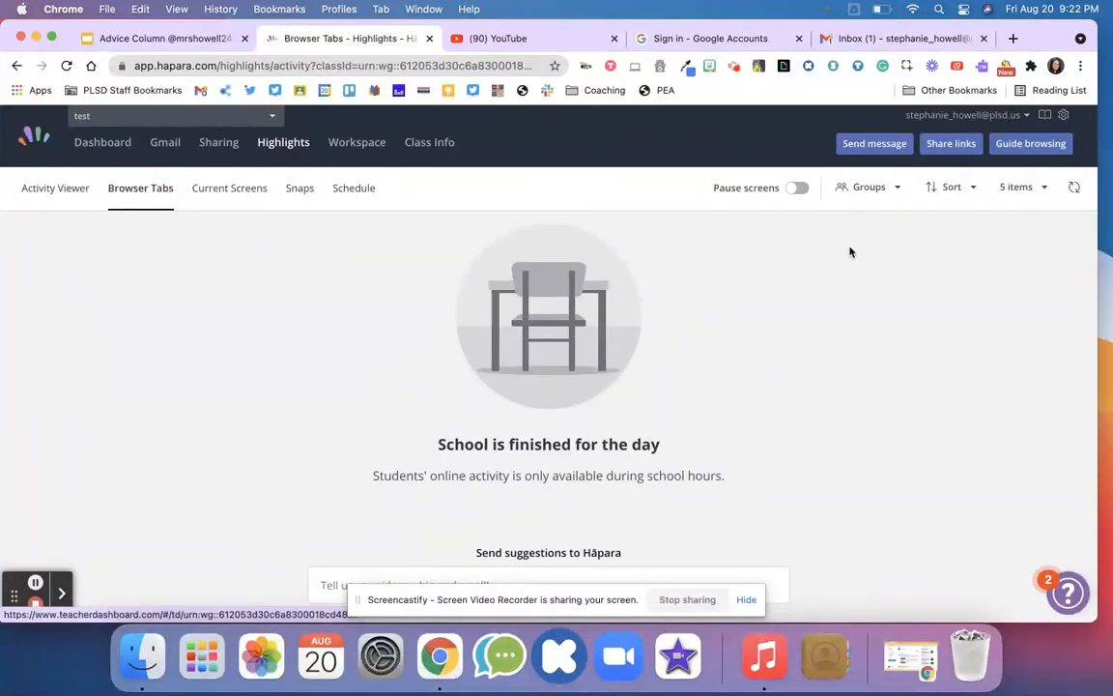
- Set up the student group Group 1 with a periwinkle blue colour and close the group editor
left_click(867, 189)
left_click(819, 319)
left_click(877, 162)
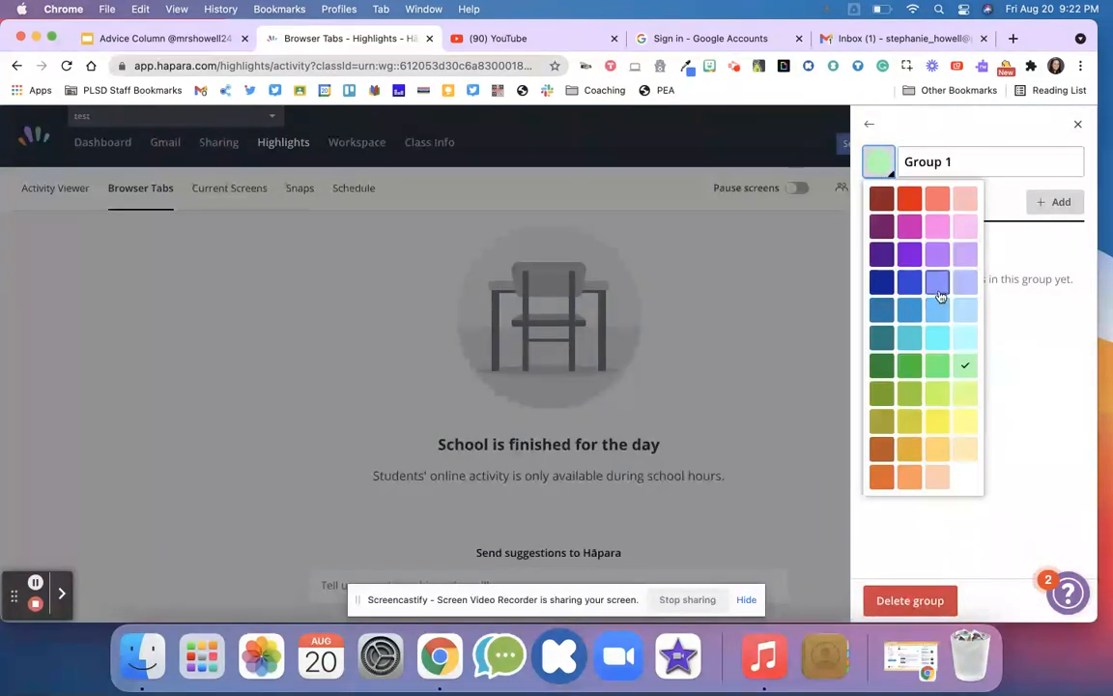
left_click(938, 288)
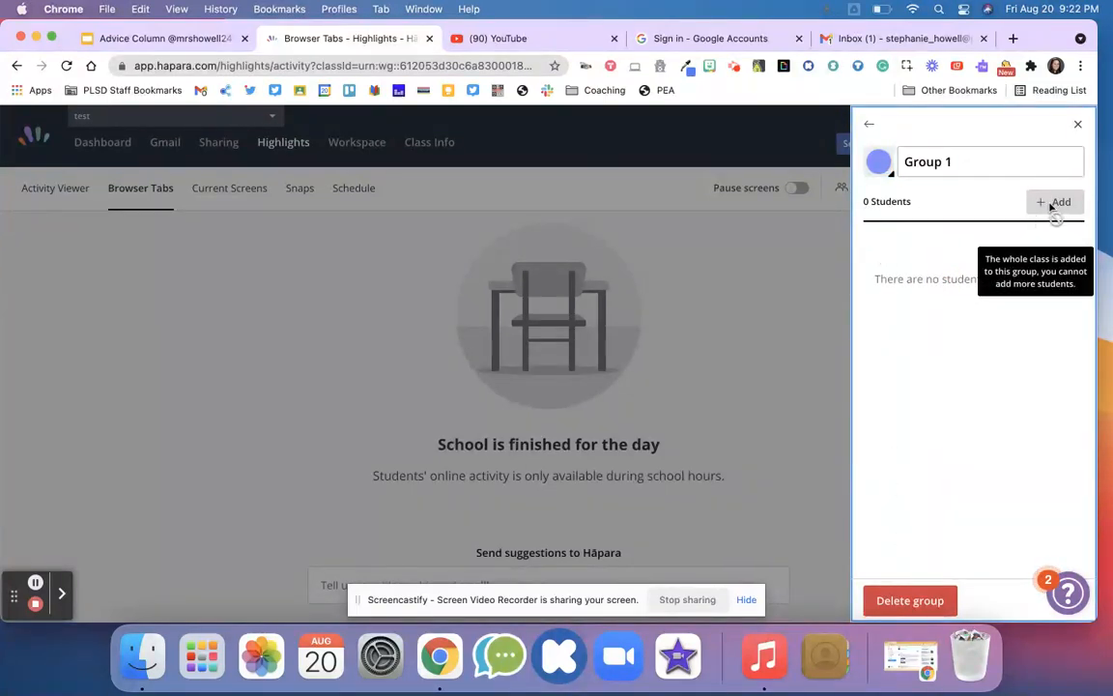
left_click(926, 162)
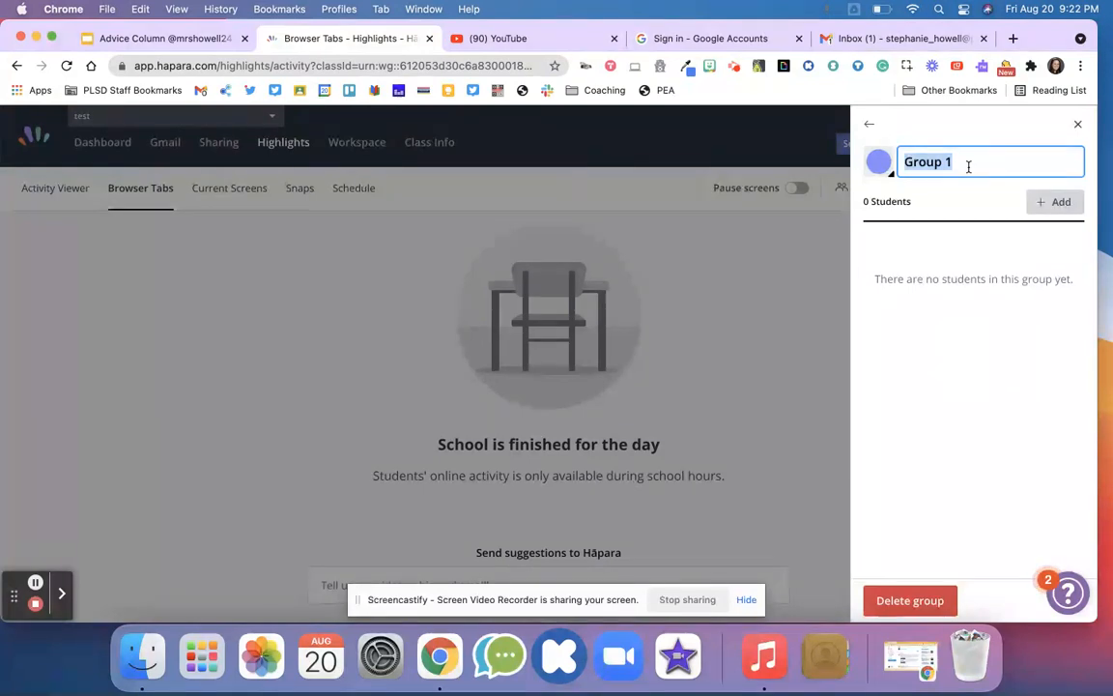
left_click(879, 163)
left_click(887, 135)
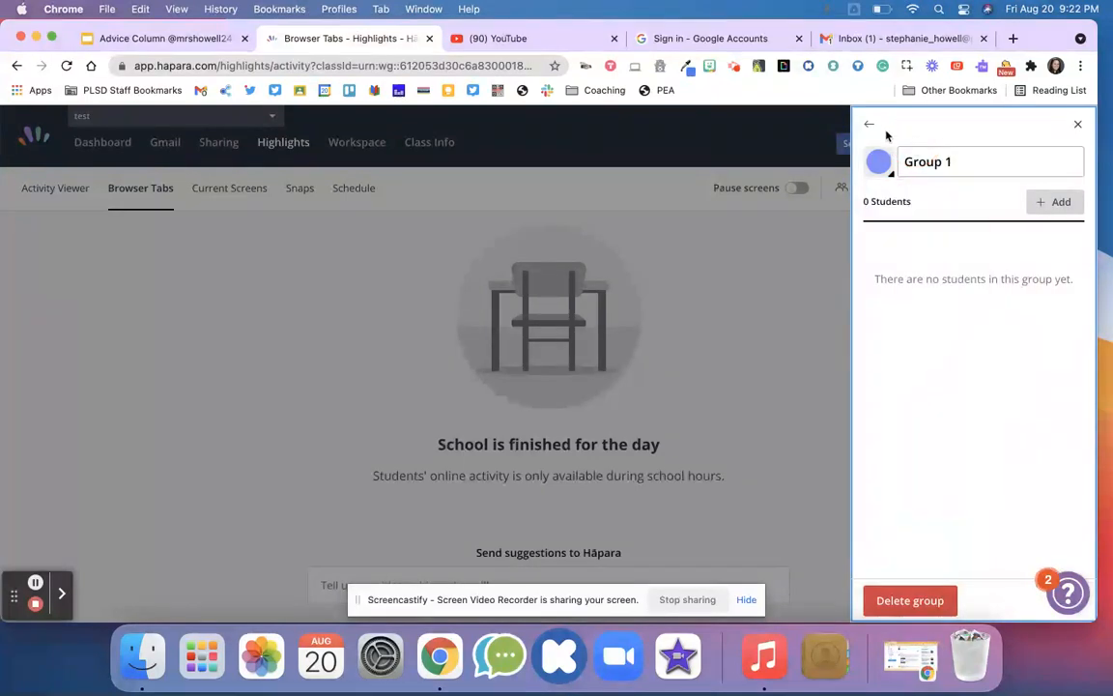
left_click(1077, 125)
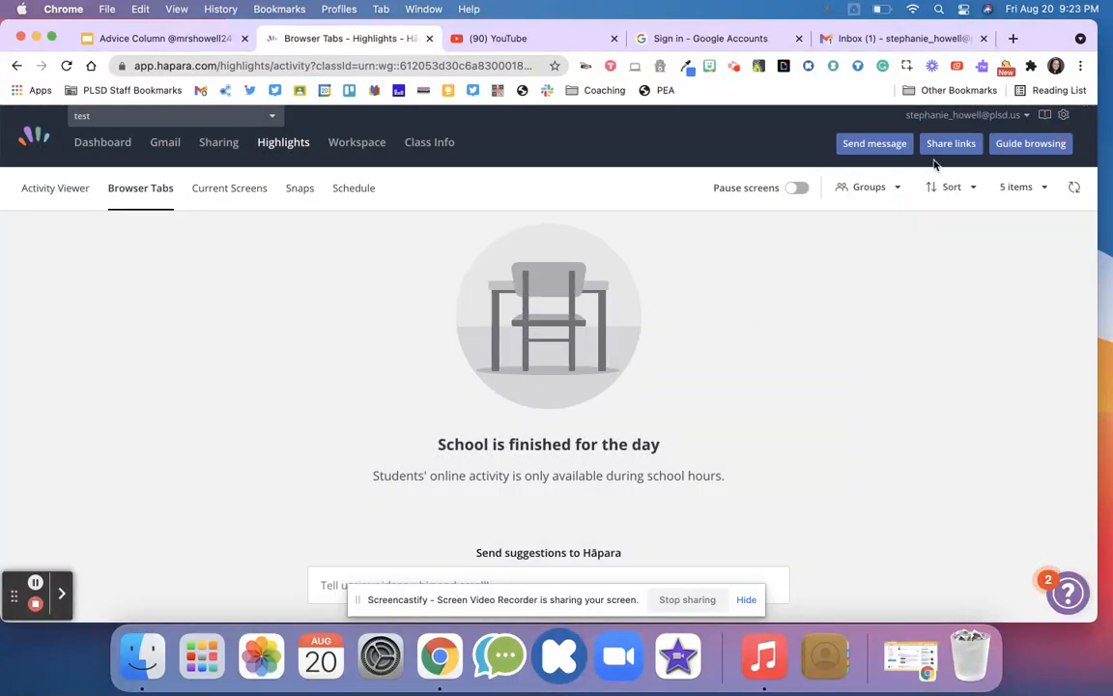